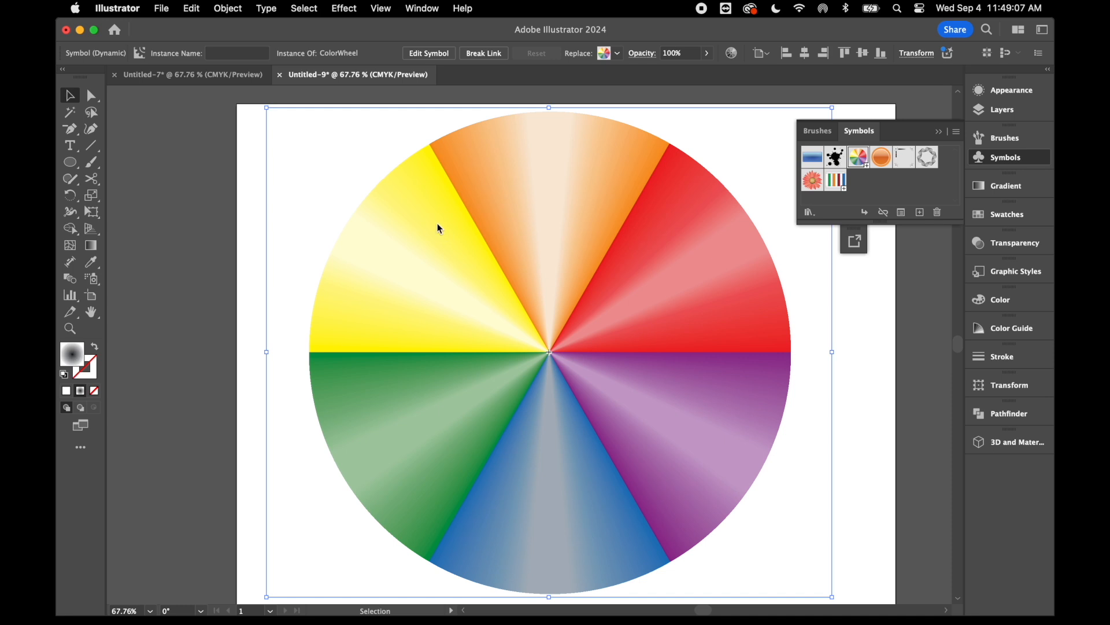
# Create a landscape 11 x 8.5 in CMYK document and paste the color wheel symbol into it
pyautogui.click(162, 8)
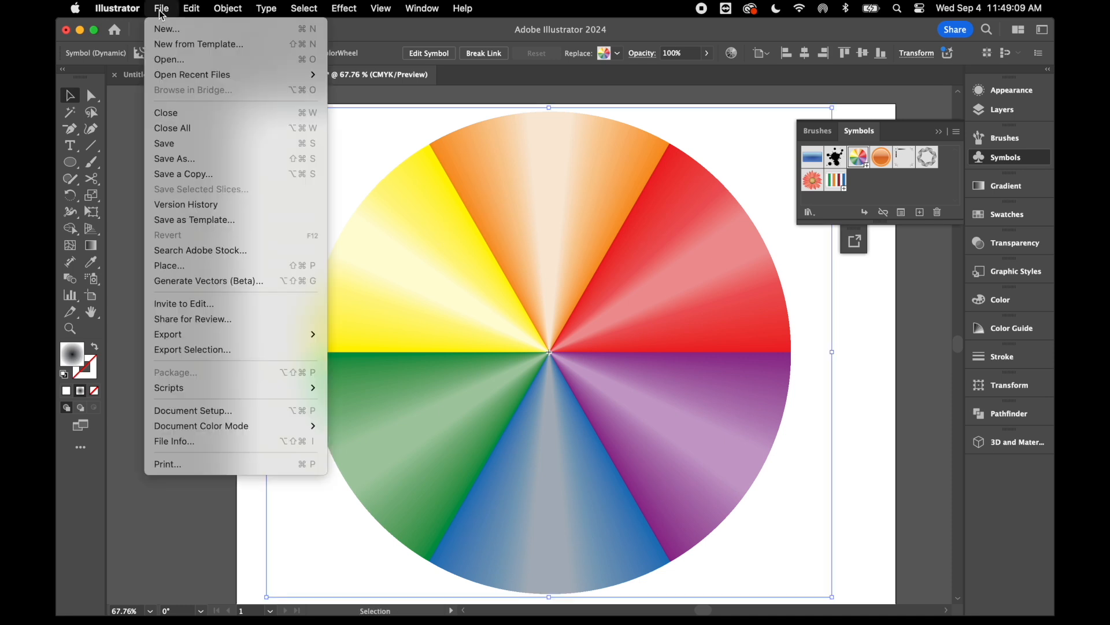
pyautogui.click(168, 29)
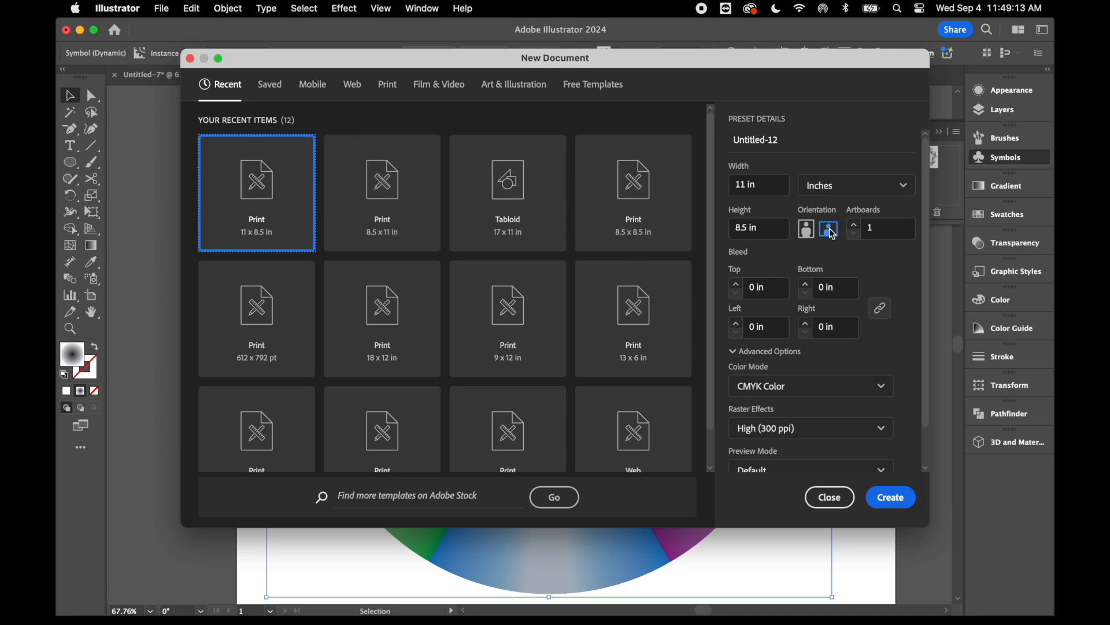
pyautogui.click(893, 498)
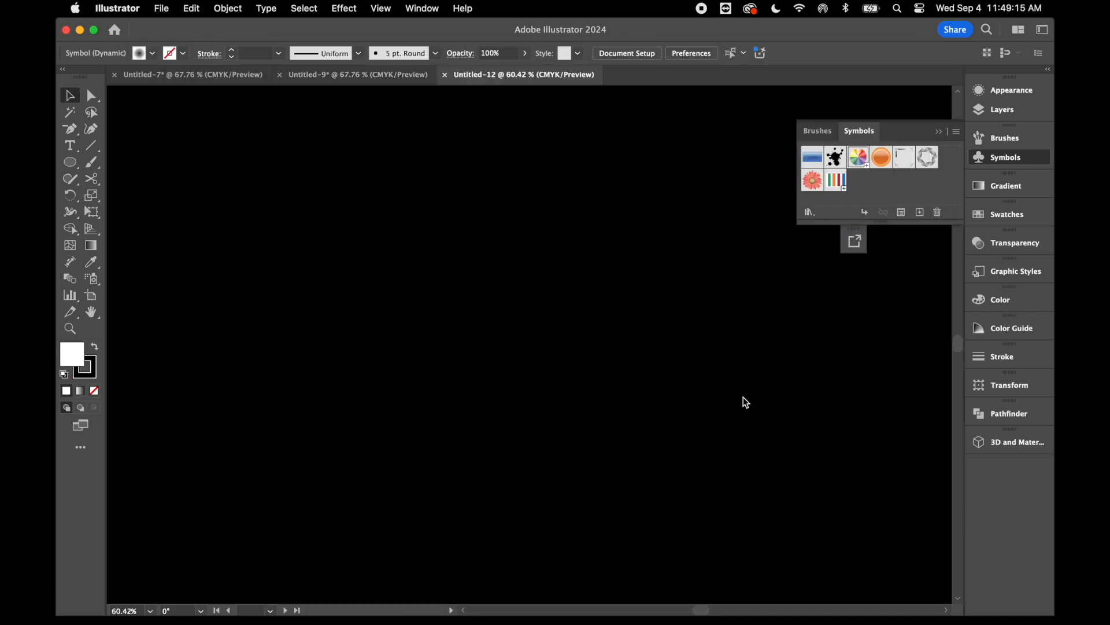
pyautogui.press('super+v')
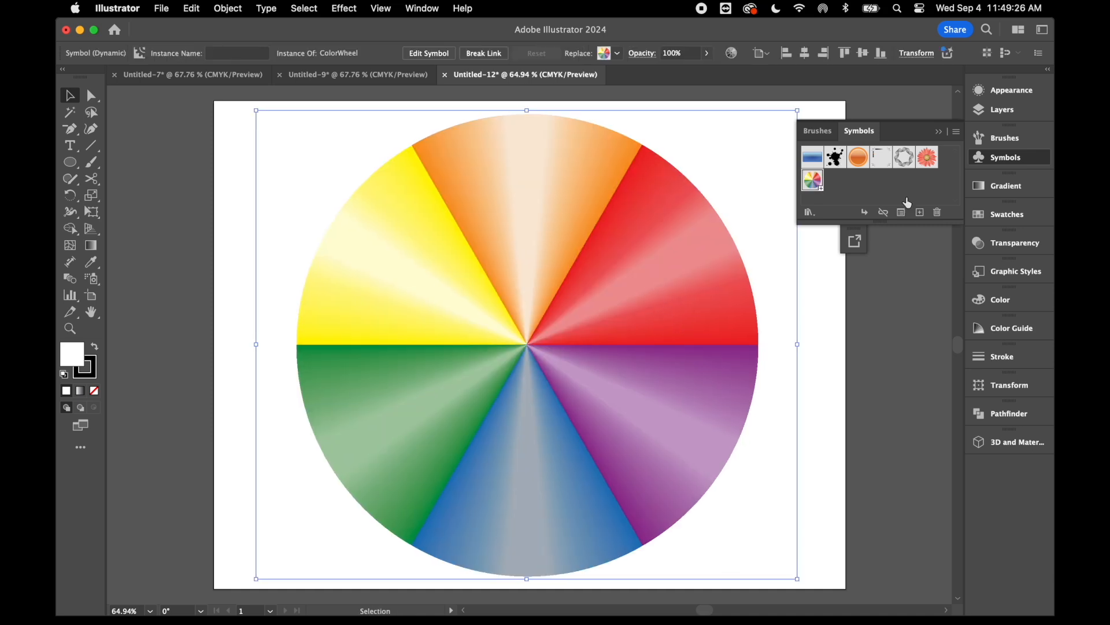
# Open the pasted color wheel symbol for editing, leave its isolation mode, and shift the wheel slightly downward
pyautogui.doubleClick(550, 307)
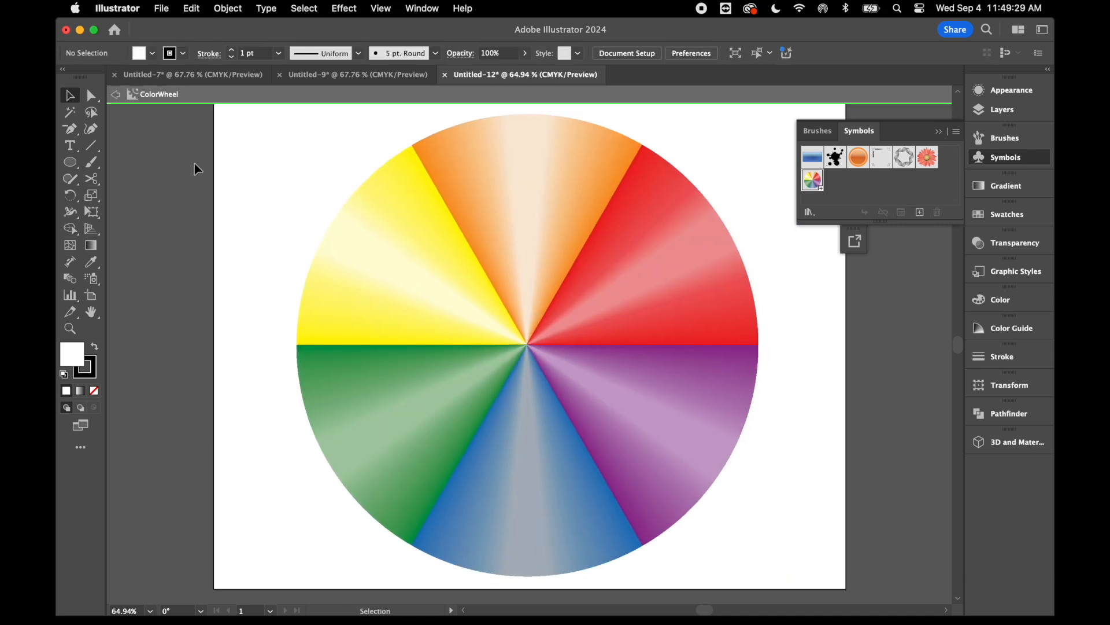
pyautogui.doubleClick(173, 174)
pyautogui.moveTo(625, 265); pyautogui.dragTo(488, 330)
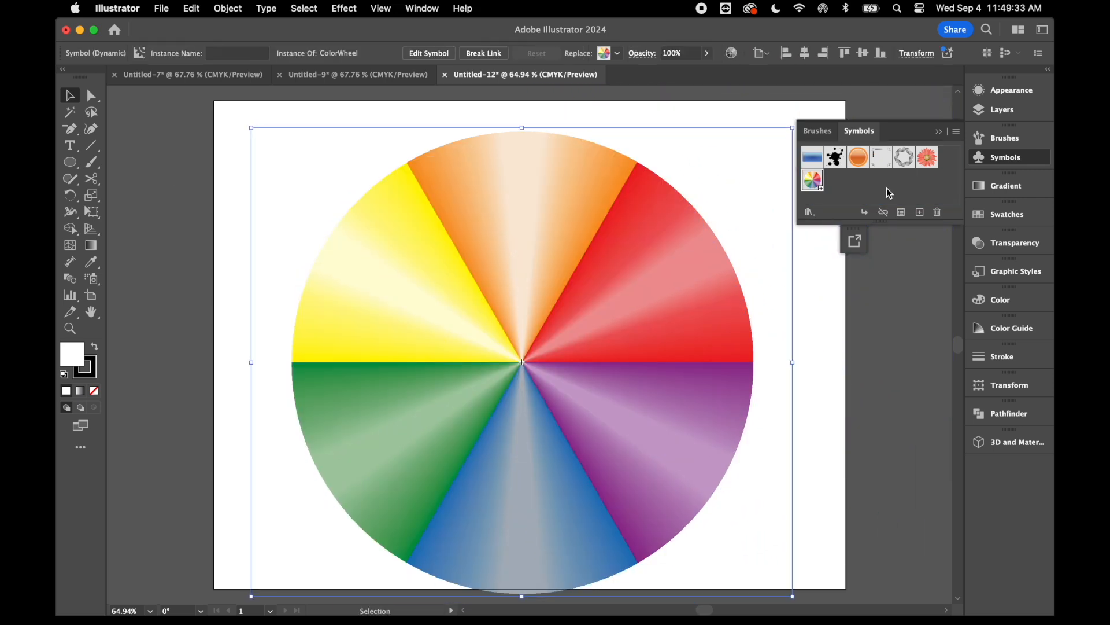
# Save the color wheel as a dynamic symbol named color, and move the wheel off the left side of the artboard
pyautogui.click(417, 8)
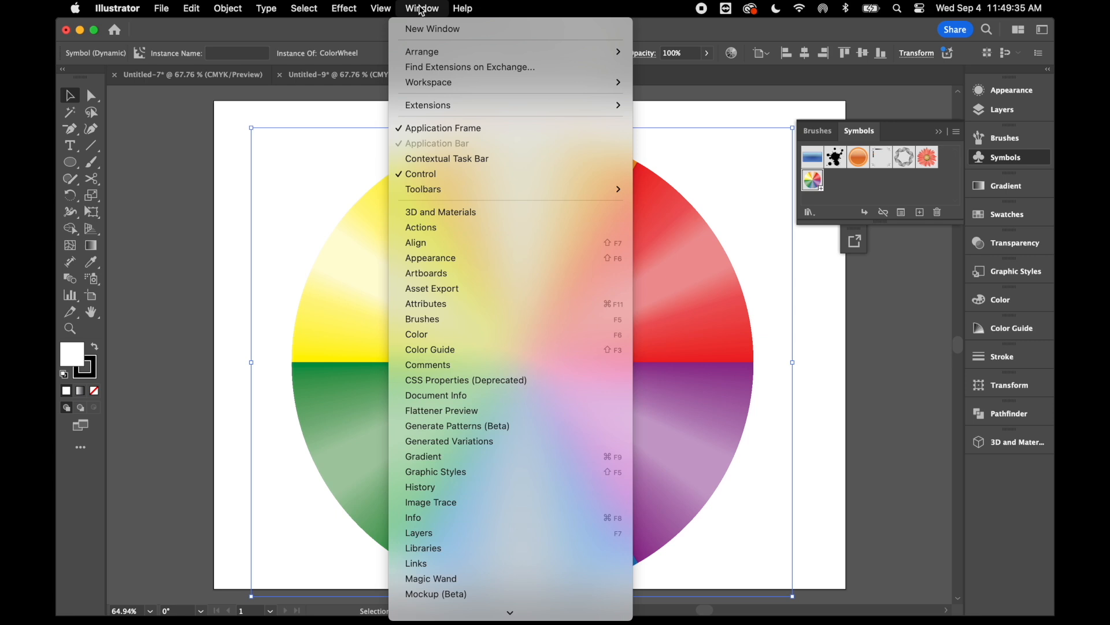
pyautogui.scroll(-10, 469, 410)
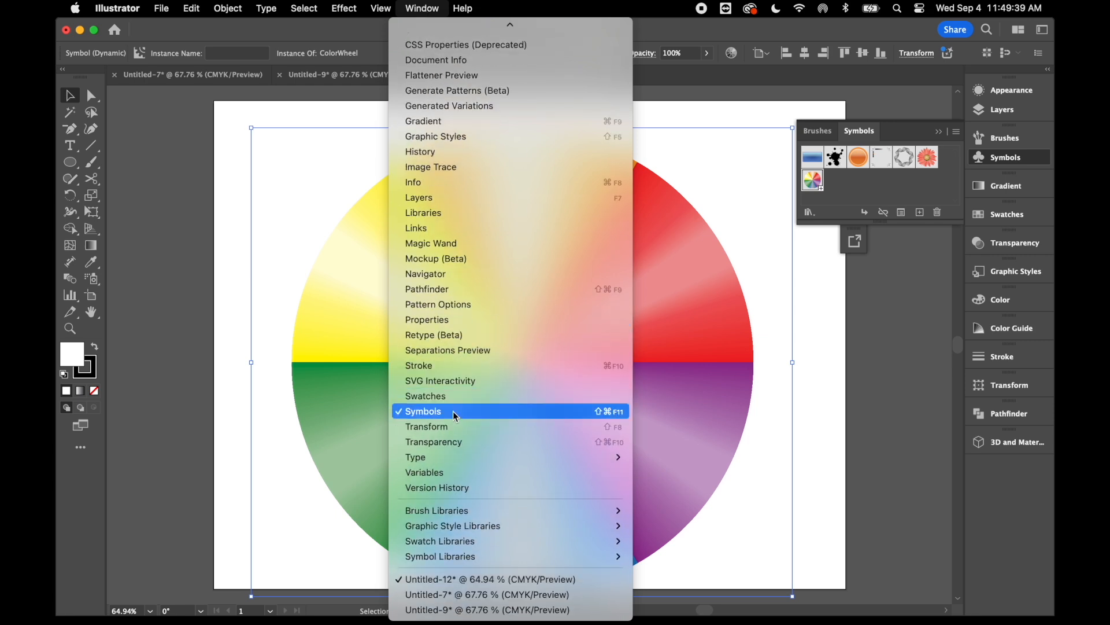
pyautogui.click(891, 193)
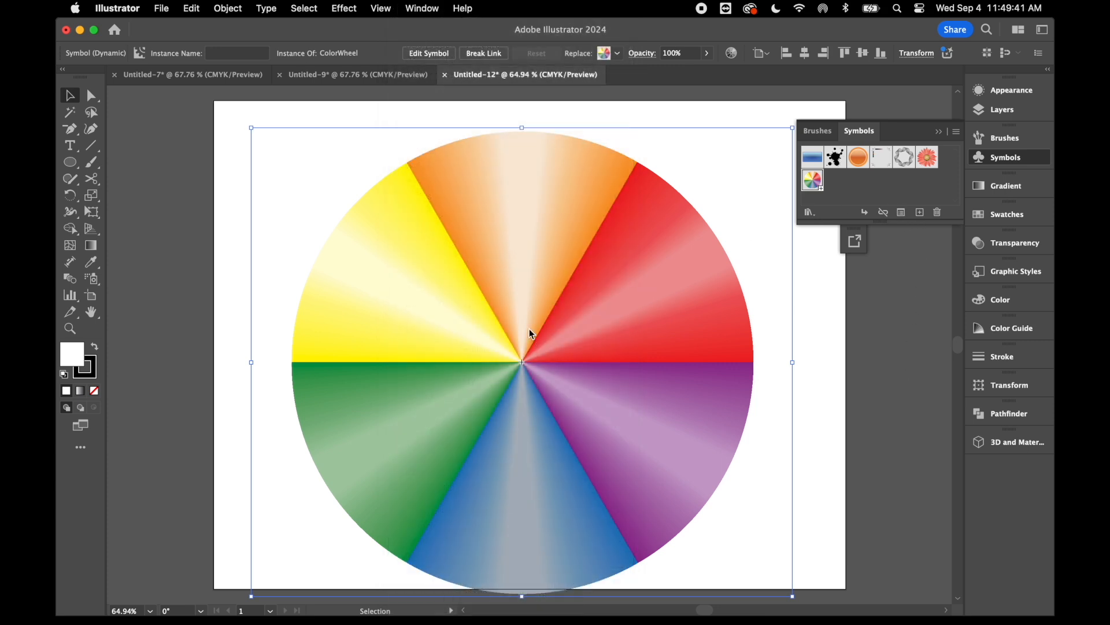
pyautogui.moveTo(877, 176); pyautogui.dragTo(847, 185)
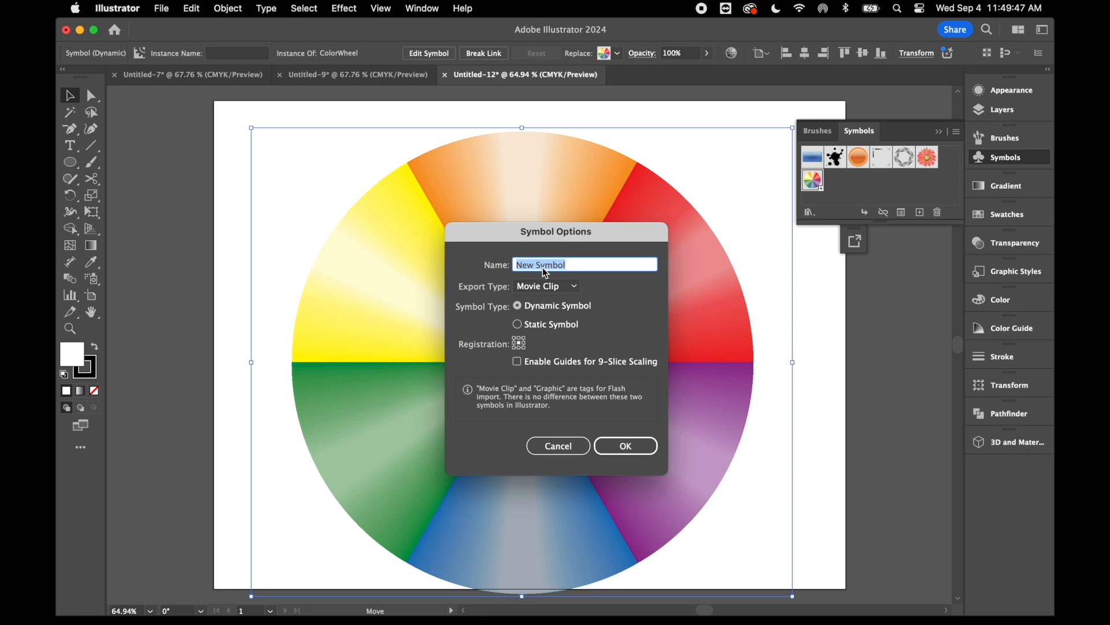
pyautogui.write('color')
pyautogui.click(634, 446)
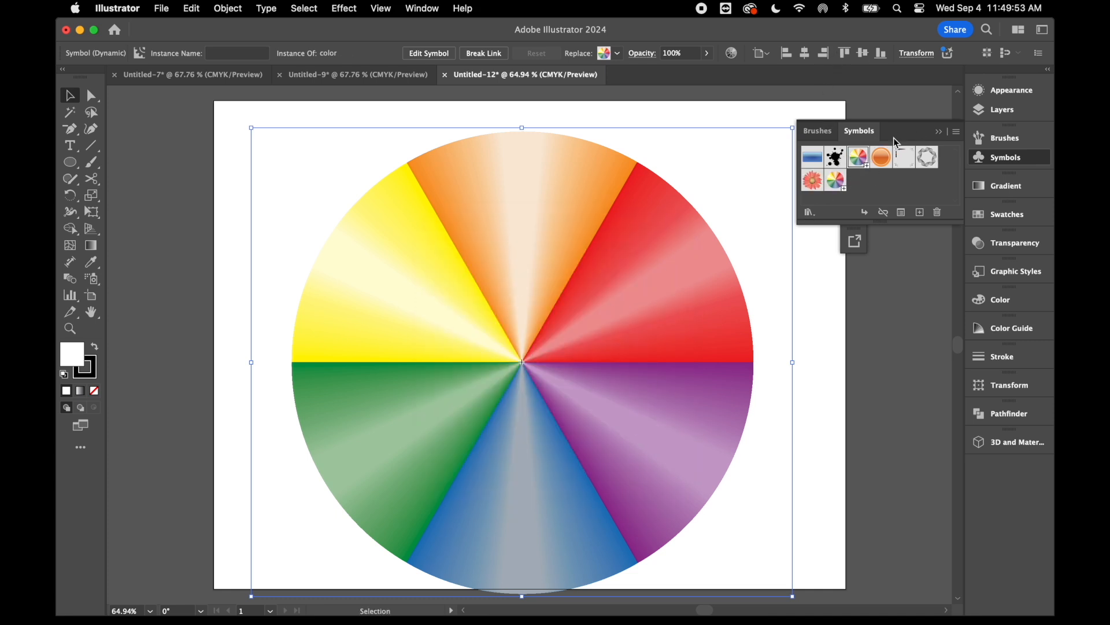
pyautogui.moveTo(618, 259); pyautogui.dragTo(160, 224)
pyautogui.moveTo(255, 297); pyautogui.dragTo(147, 317)
# Draw a circle about 3.62 in across on the artboard and delete its left anchor point to leave a right half circle
pyautogui.click(70, 163)
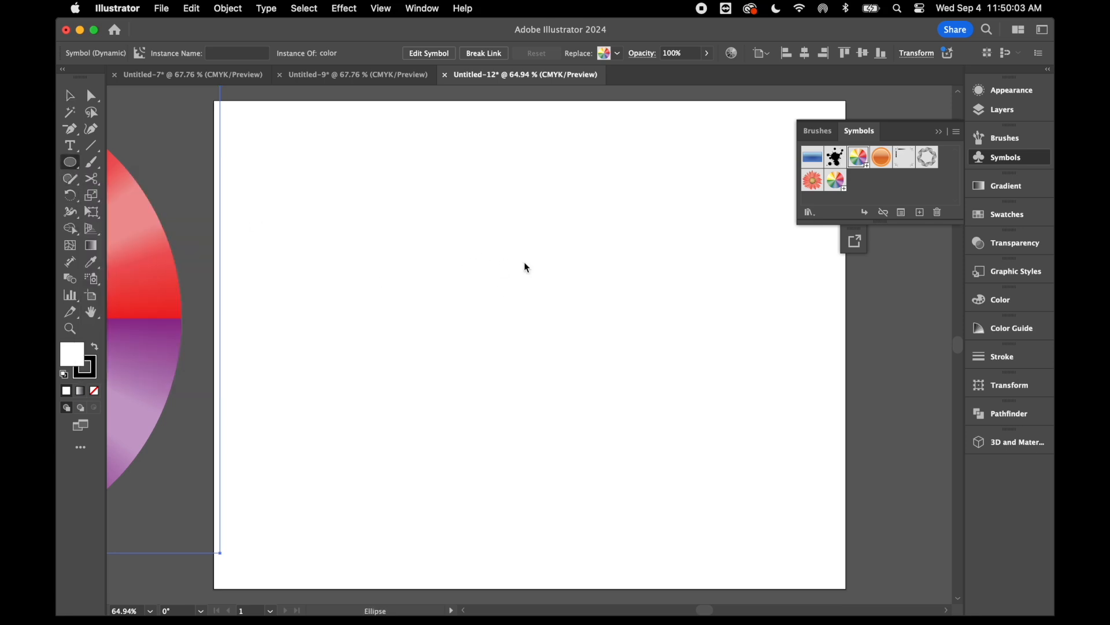
pyautogui.moveTo(481, 229); pyautogui.dragTo(677, 441)
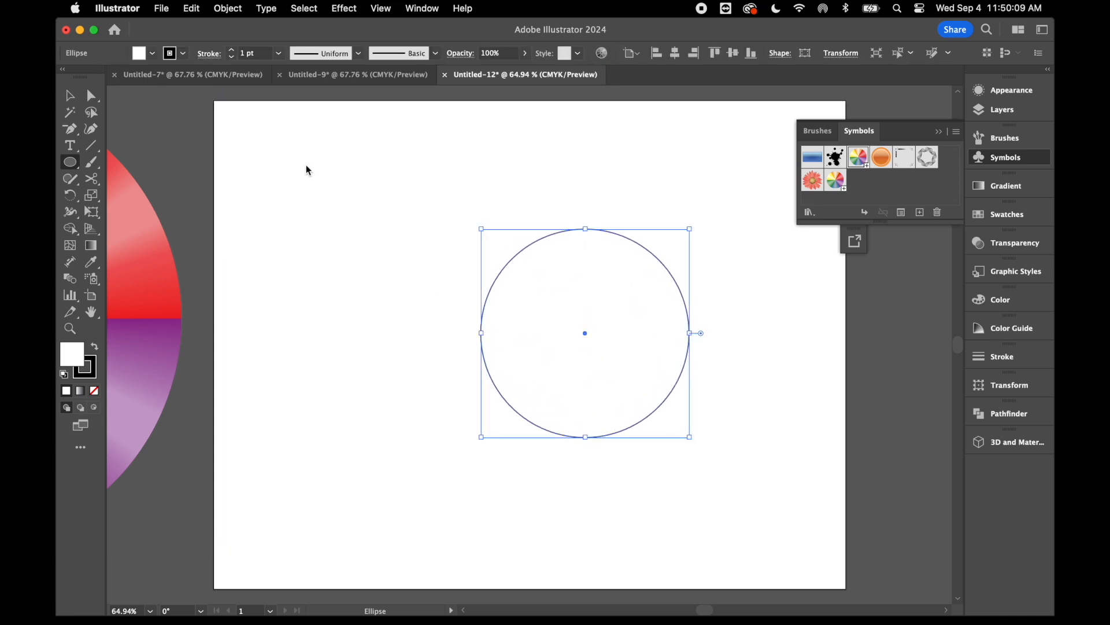
pyautogui.click(93, 95)
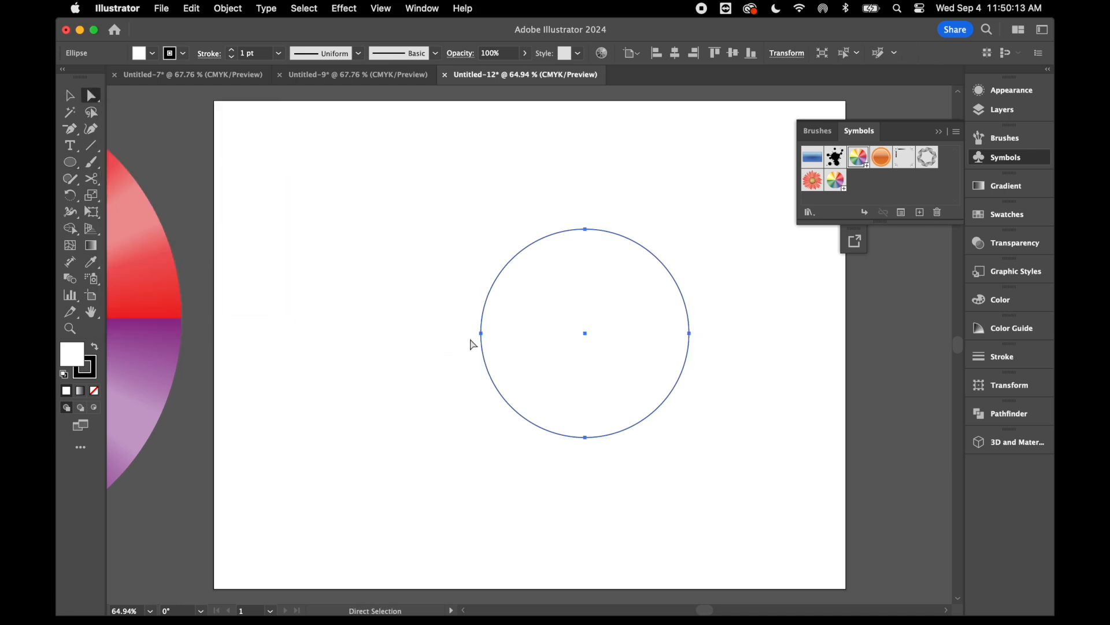
pyautogui.click(483, 338)
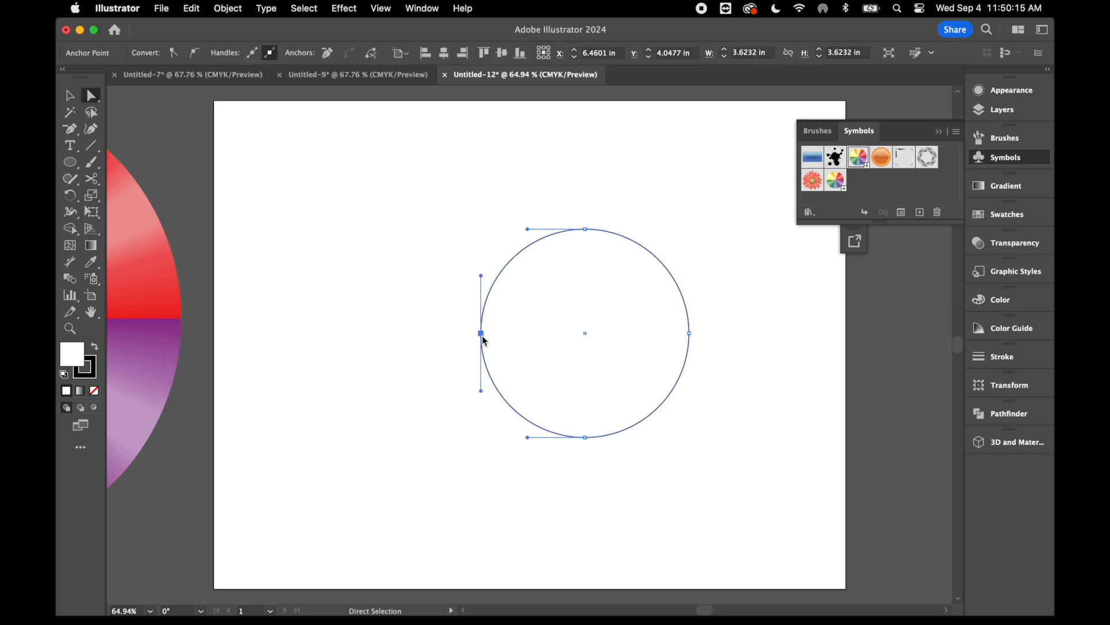
pyautogui.press('Delete')
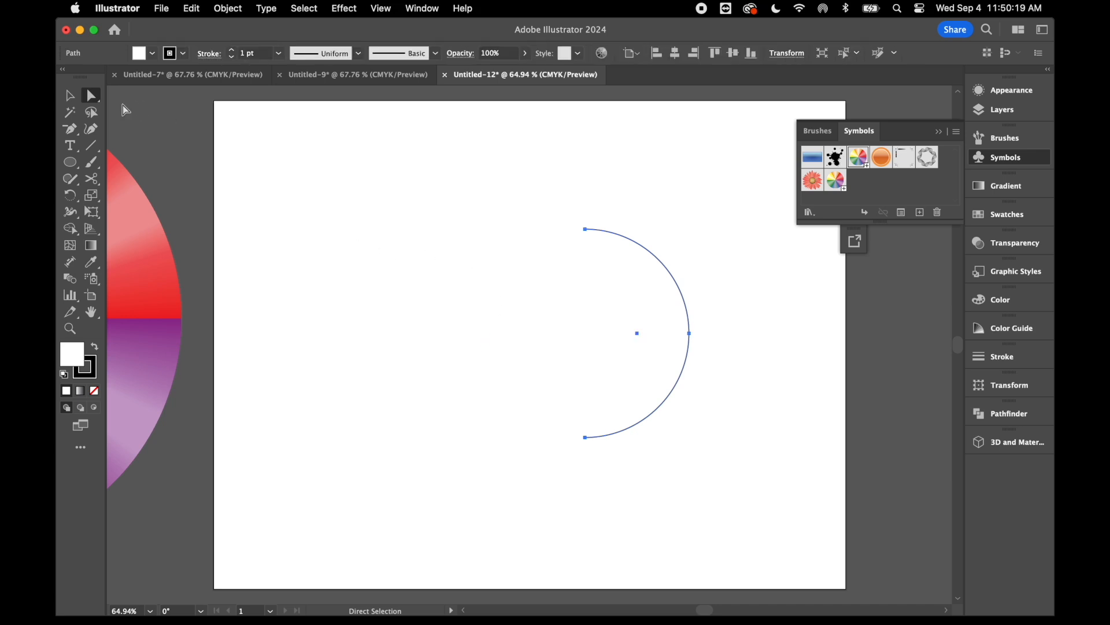
# Remove the half circle's stroke, keeping its white fill, and leave the shape selected
pyautogui.click(75, 94)
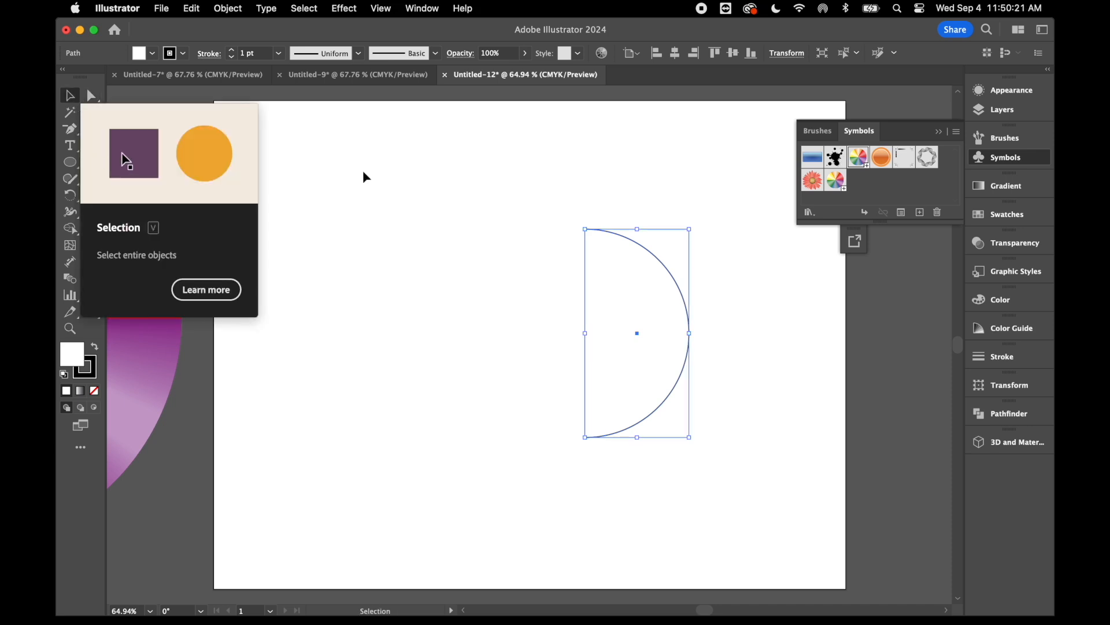
pyautogui.click(92, 373)
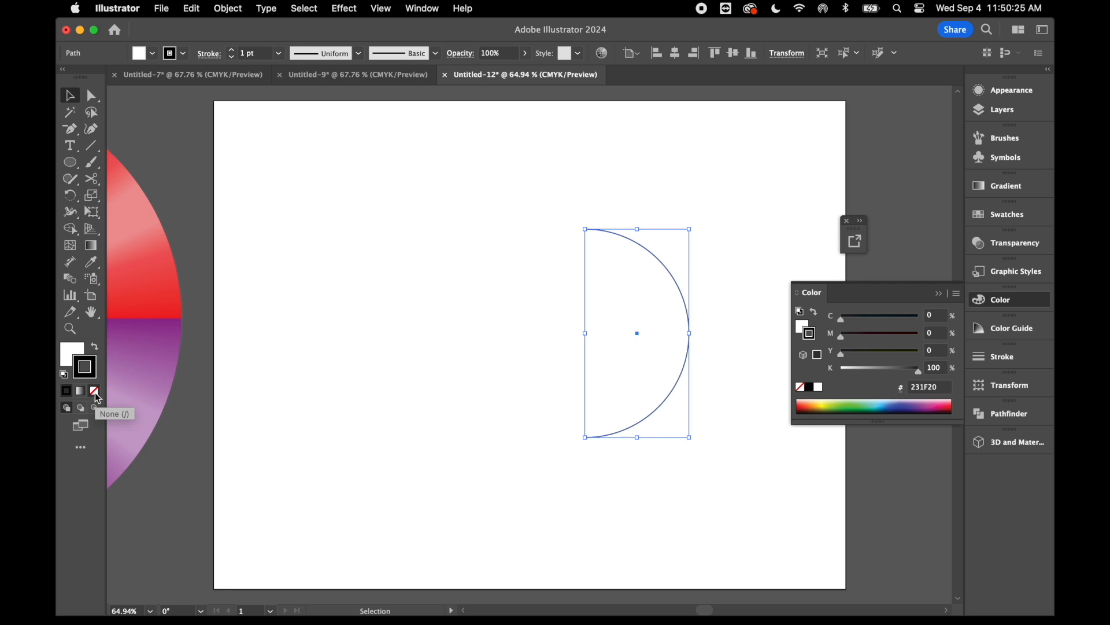
pyautogui.click(95, 391)
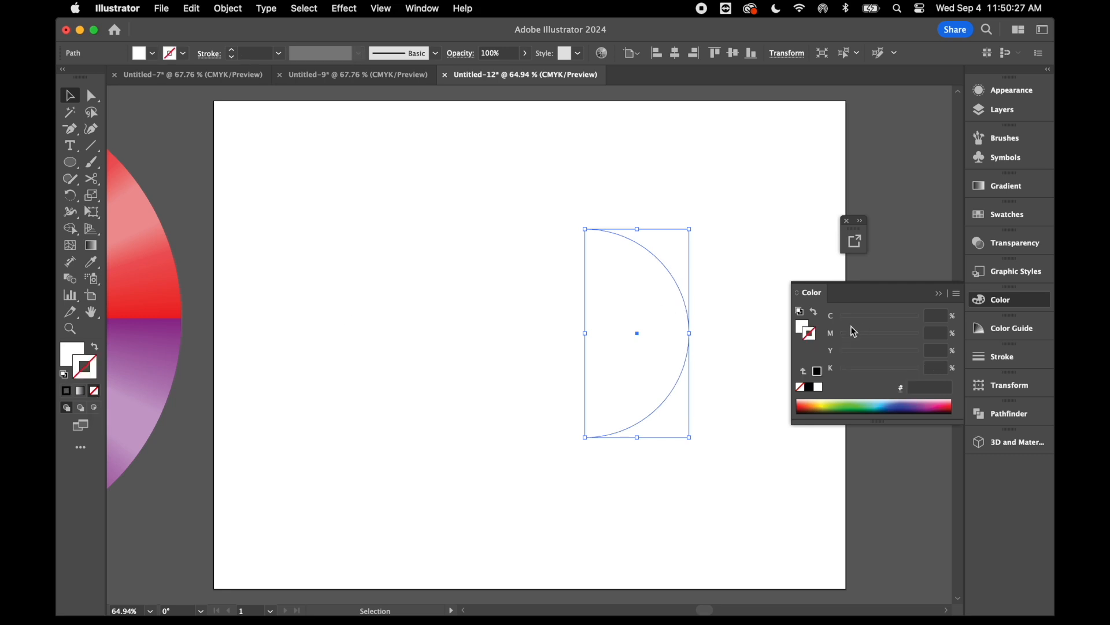
pyautogui.click(726, 292)
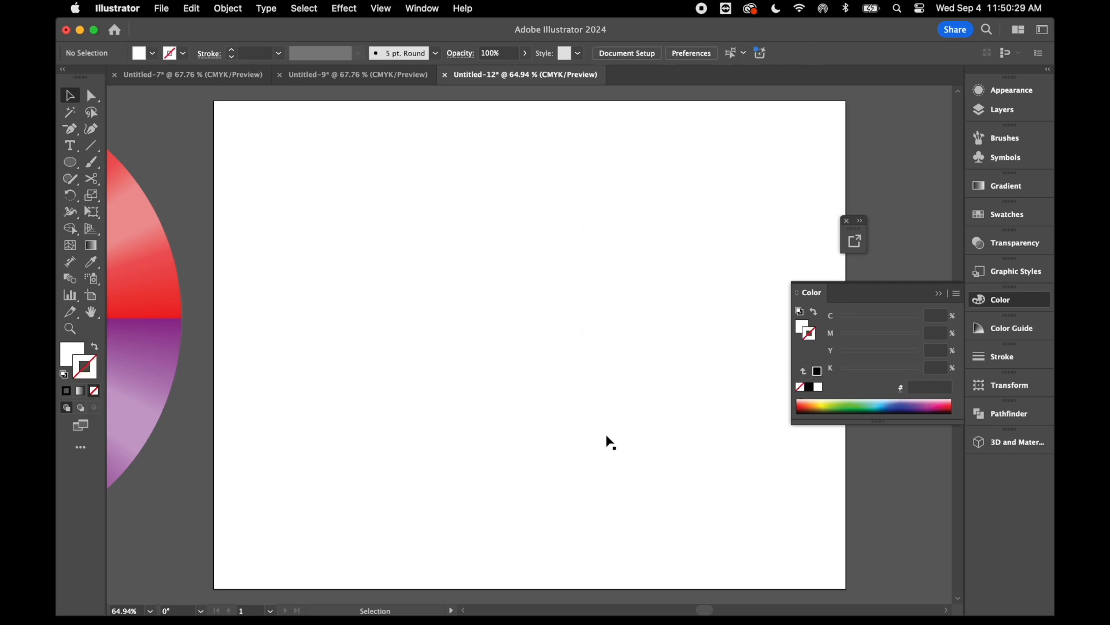
pyautogui.click(624, 314)
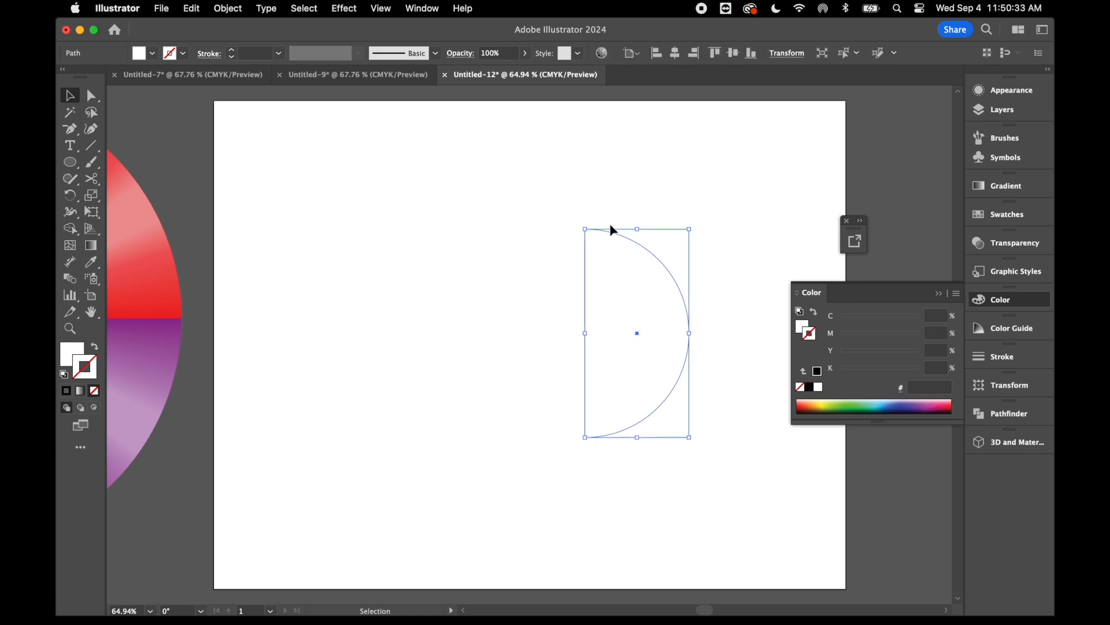
# Apply the 3D Revolve effect to the half circle to form a sphere
pyautogui.click(344, 8)
pyautogui.moveTo(380, 109)
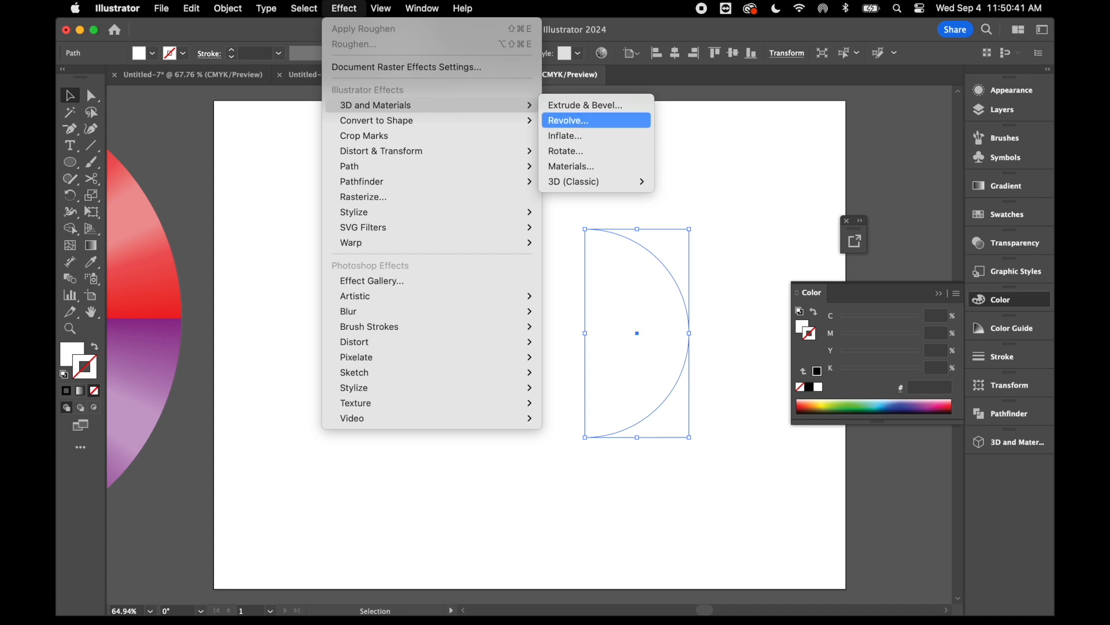
pyautogui.click(582, 122)
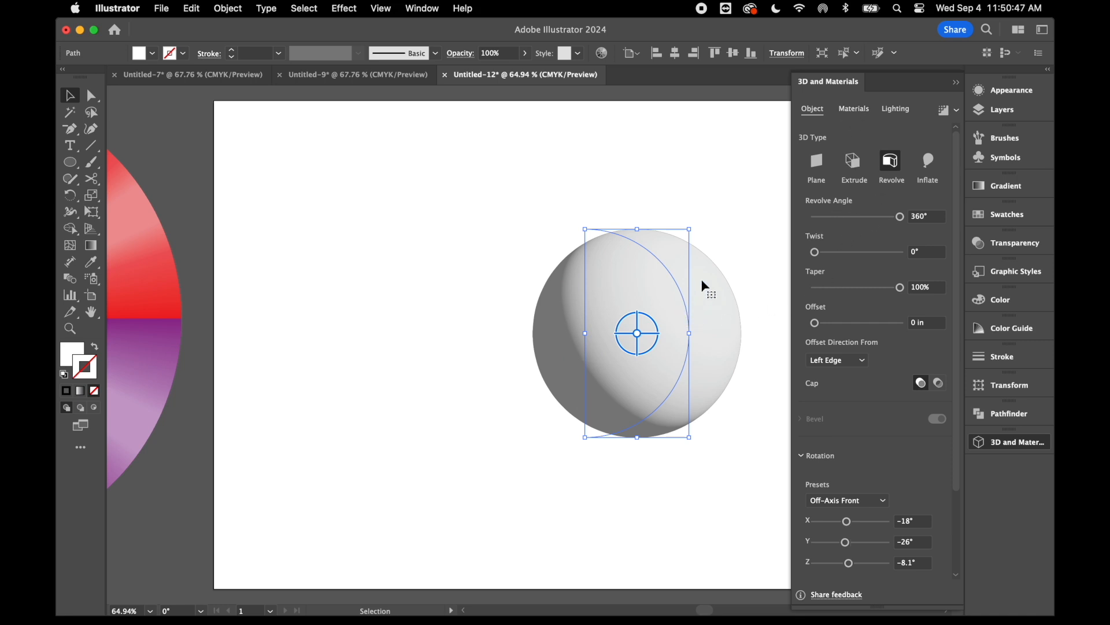
# Map the color symbol graphic onto the revolved sphere
pyautogui.click(858, 111)
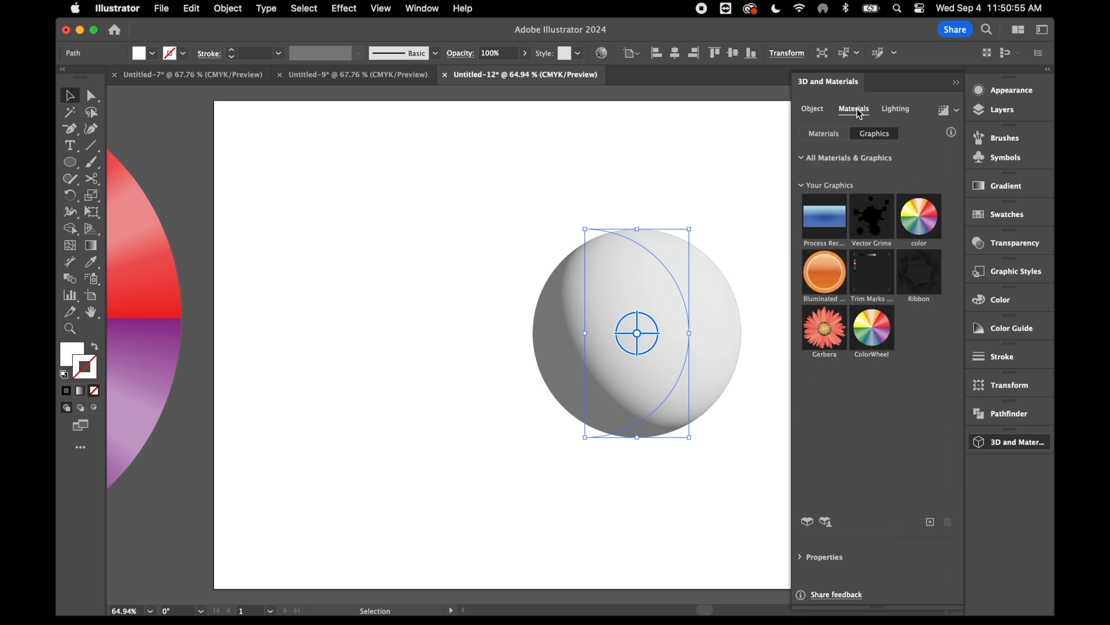
pyautogui.click(837, 136)
pyautogui.click(870, 137)
pyautogui.moveTo(883, 345)
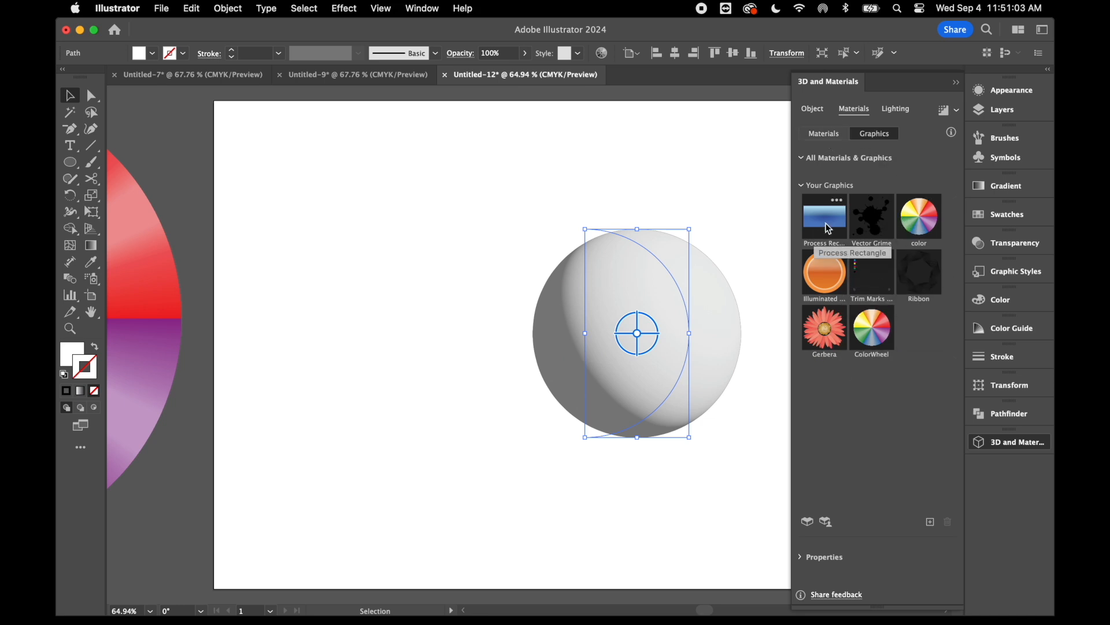
pyautogui.moveTo(928, 218)
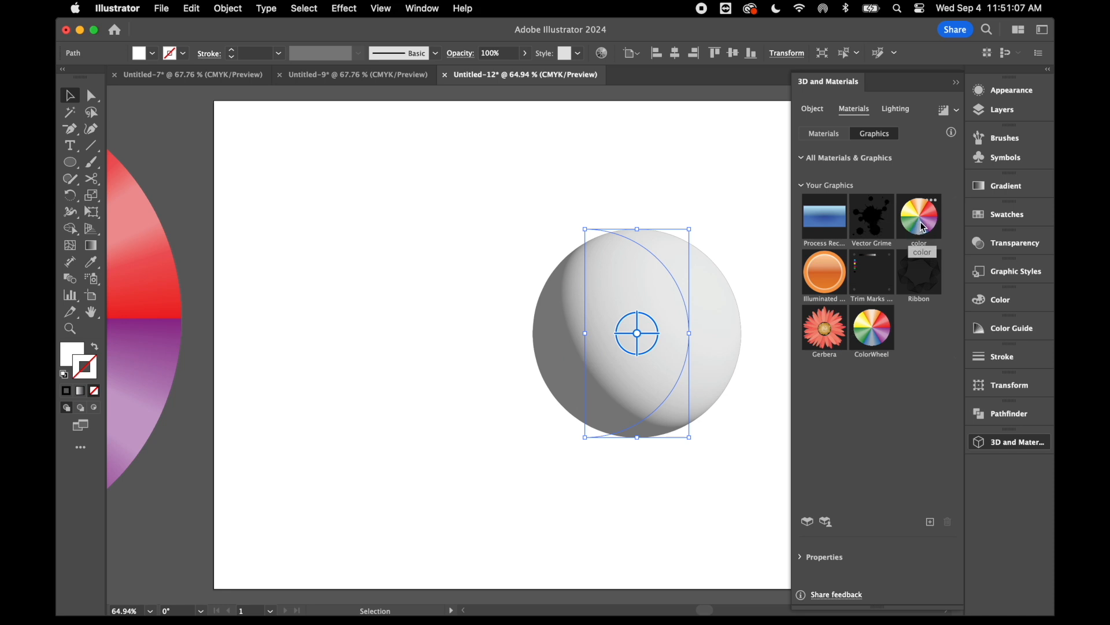
pyautogui.click(923, 226)
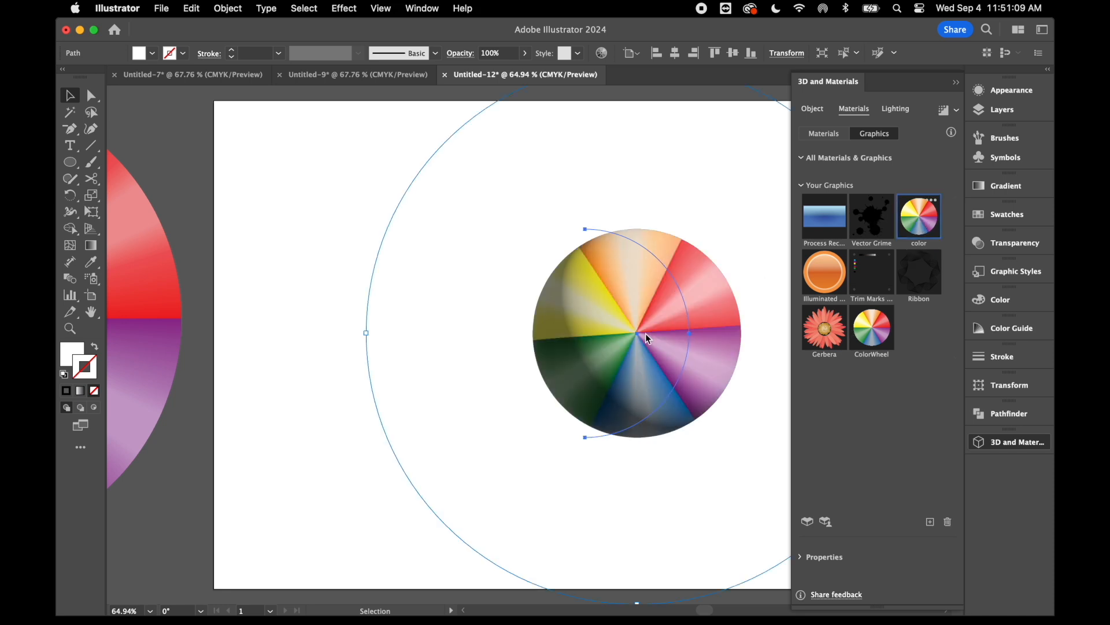
# Increase the light's rotation to brighten the ball's left side, and shift the mapped wheel's center up and right on the ball
pyautogui.click(894, 110)
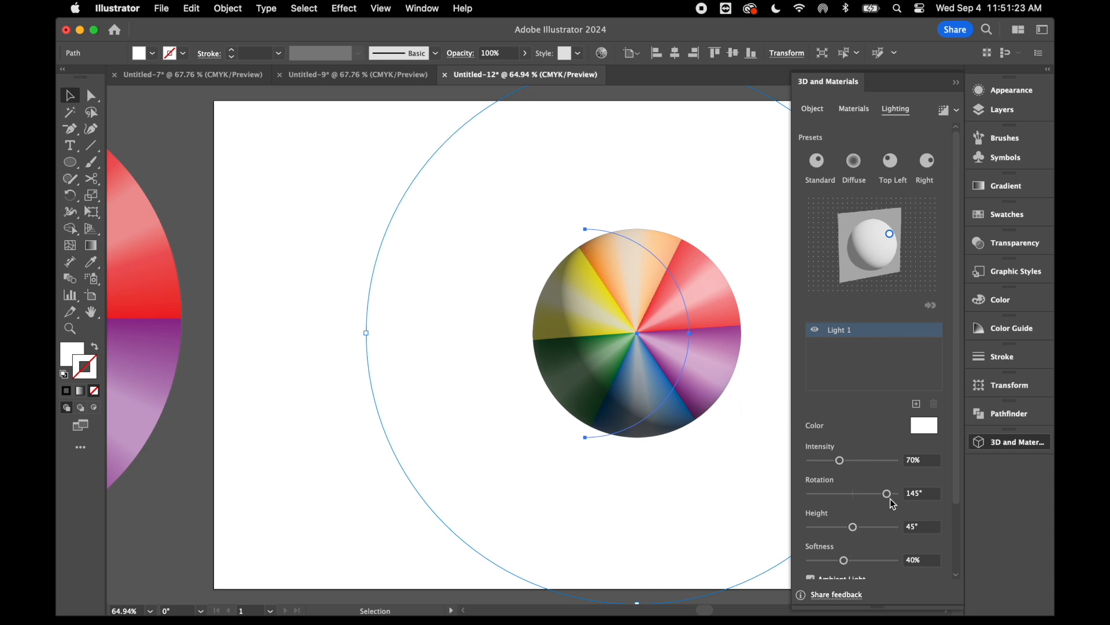
pyautogui.moveTo(887, 493); pyautogui.dragTo(896, 493)
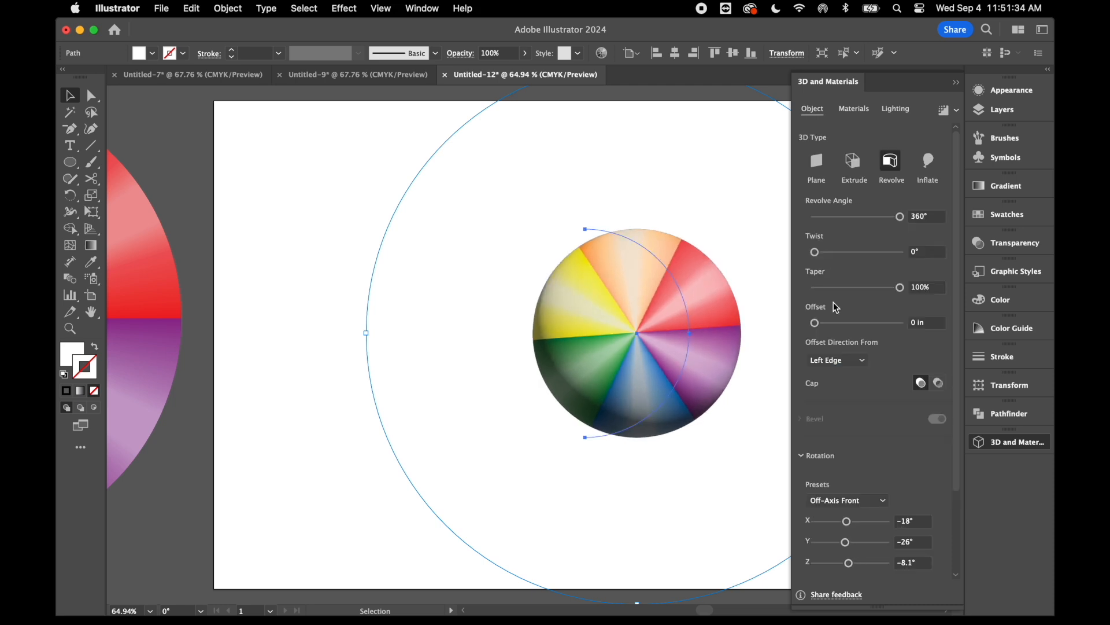
pyautogui.moveTo(637, 333)
pyautogui.mouseDown()
pyautogui.moveTo(678, 332)
pyautogui.moveTo(679, 319)
pyautogui.mouseUp()
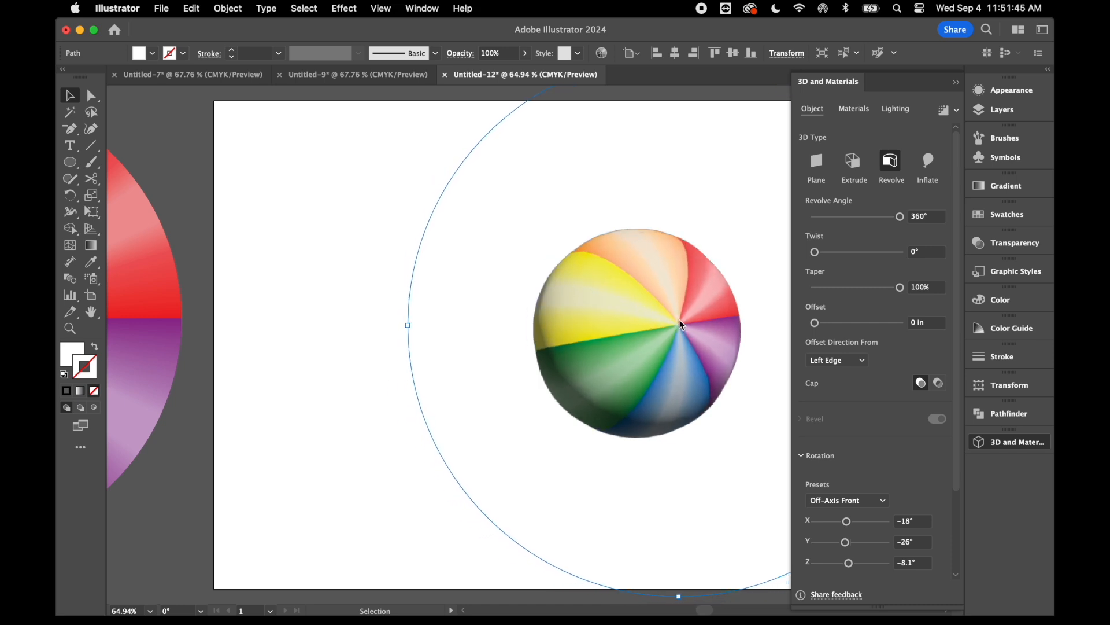
pyautogui.moveTo(678, 319); pyautogui.dragTo(683, 314)
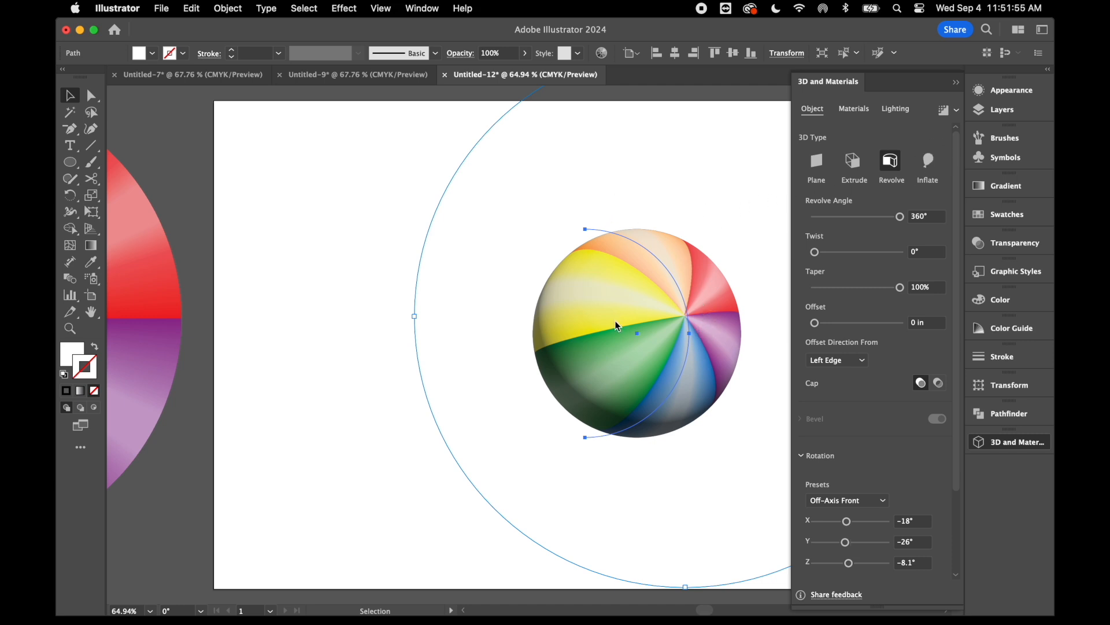
# Duplicate the beach ball and place the copy to the left of the original on the artboard
pyautogui.click(636, 342)
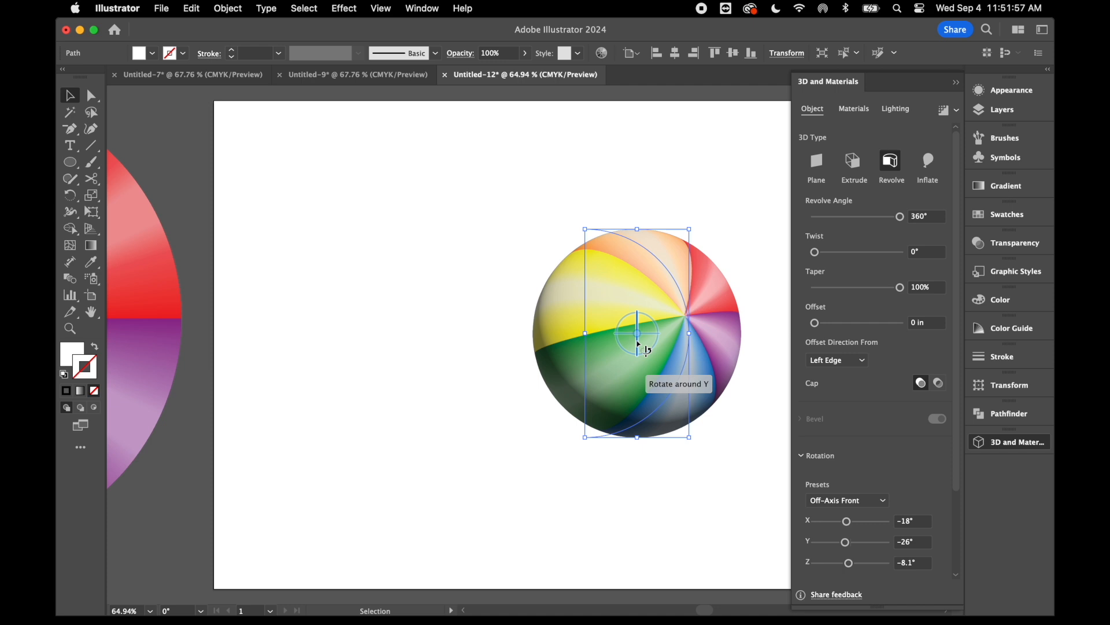
pyautogui.press('a')
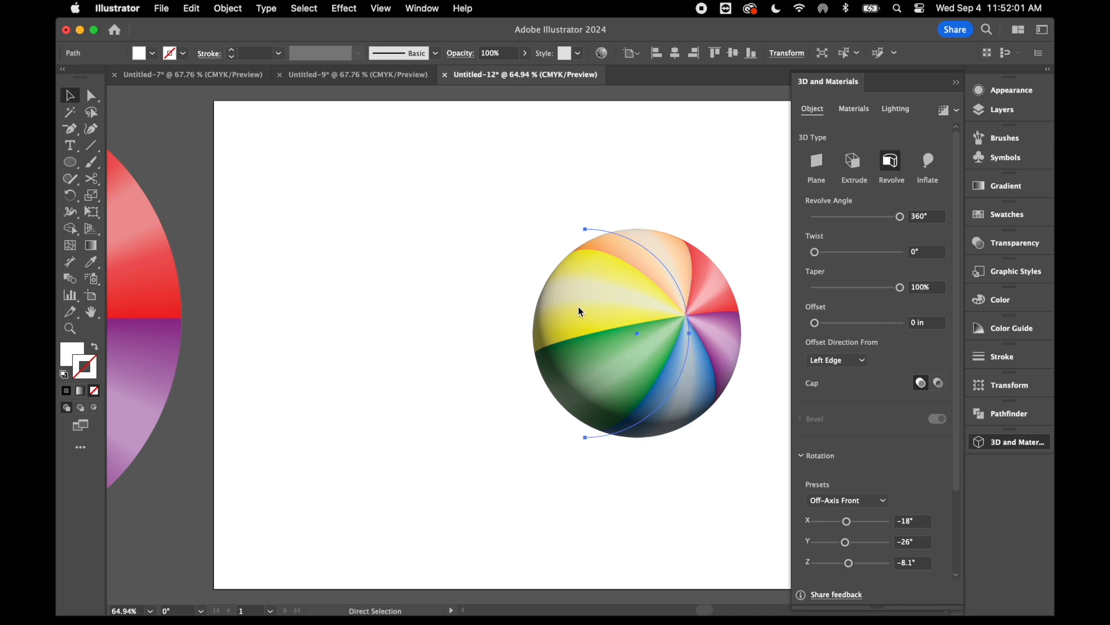
pyautogui.press('super+v')
pyautogui.moveTo(564, 341); pyautogui.dragTo(424, 338)
pyautogui.moveTo(437, 280)
pyautogui.mouseDown()
pyautogui.moveTo(443, 292)
pyautogui.moveTo(412, 318)
pyautogui.moveTo(447, 288)
pyautogui.mouseUp()
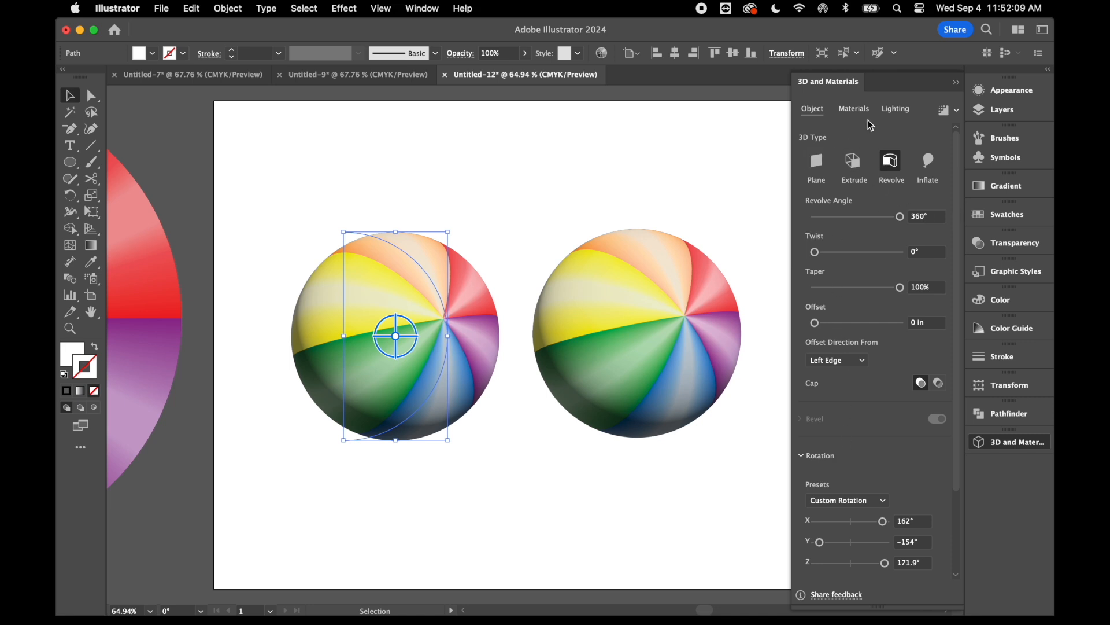
# Rotate the duplicated ball from the Off-Axis Top preset to a custom X 11°, Y 18° and Z -5.34°
pyautogui.click(896, 108)
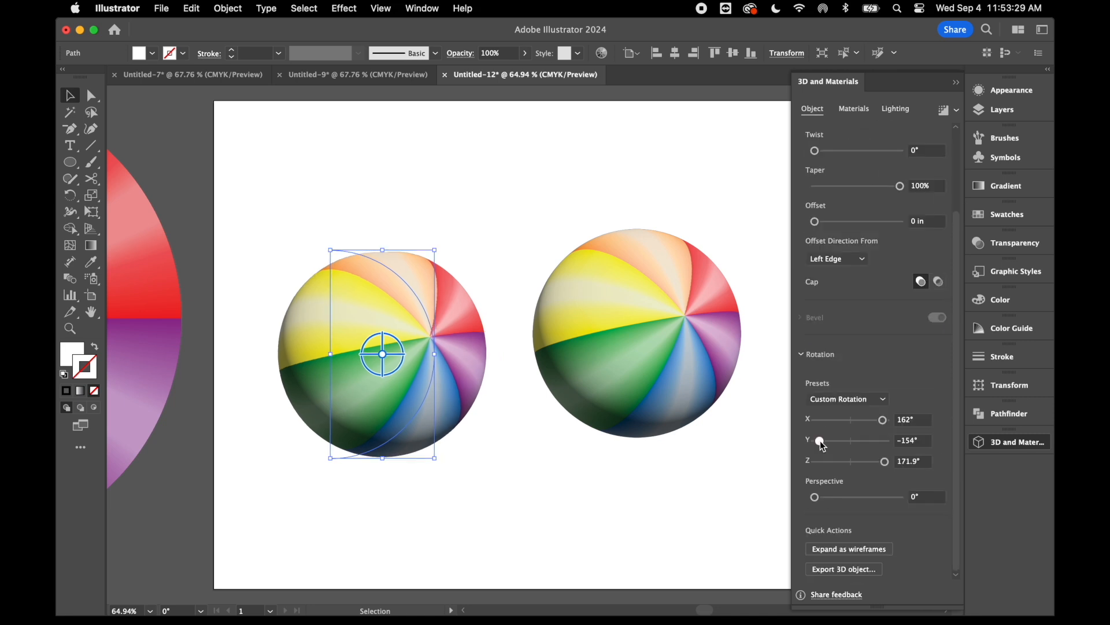
pyautogui.moveTo(822, 442)
pyautogui.mouseDown()
pyautogui.moveTo(837, 440)
pyautogui.moveTo(817, 443)
pyautogui.mouseUp()
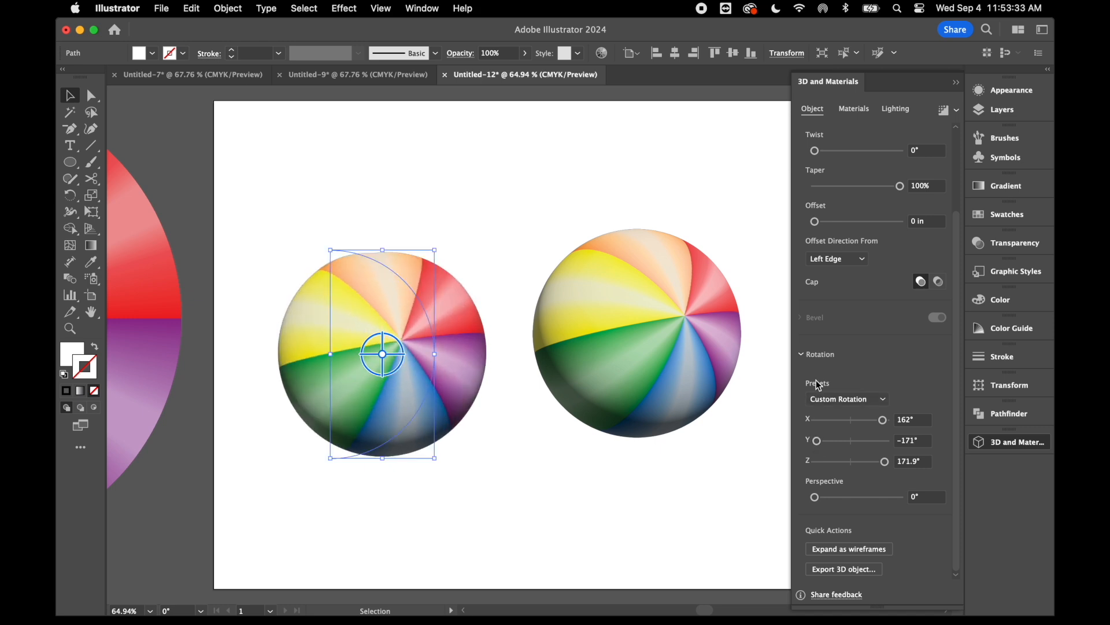
pyautogui.click(801, 355)
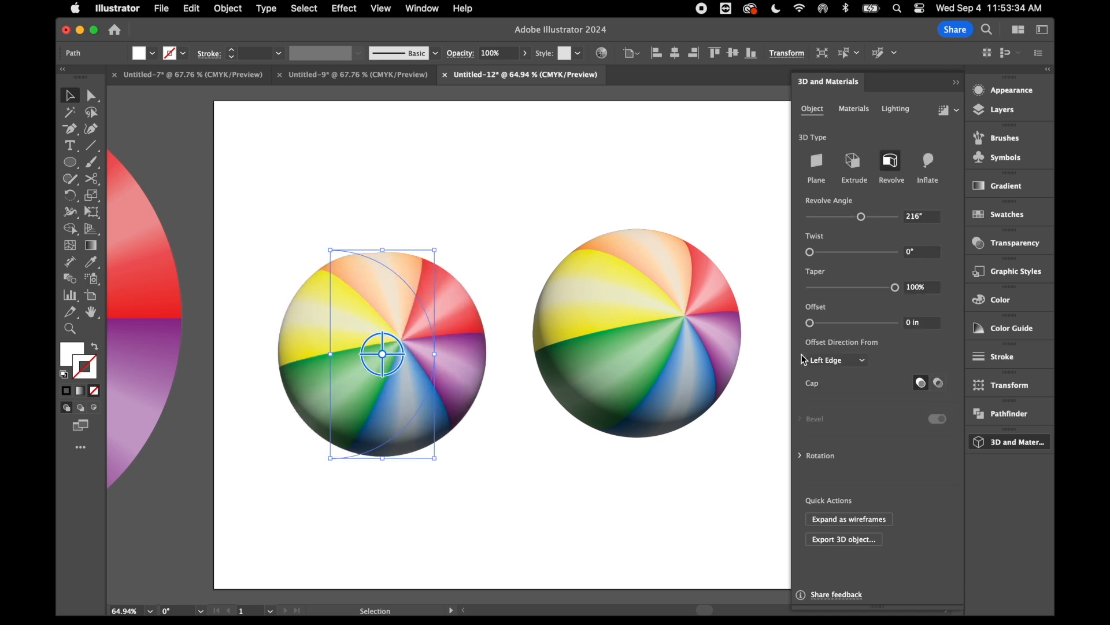
pyautogui.click(803, 460)
pyautogui.click(821, 501)
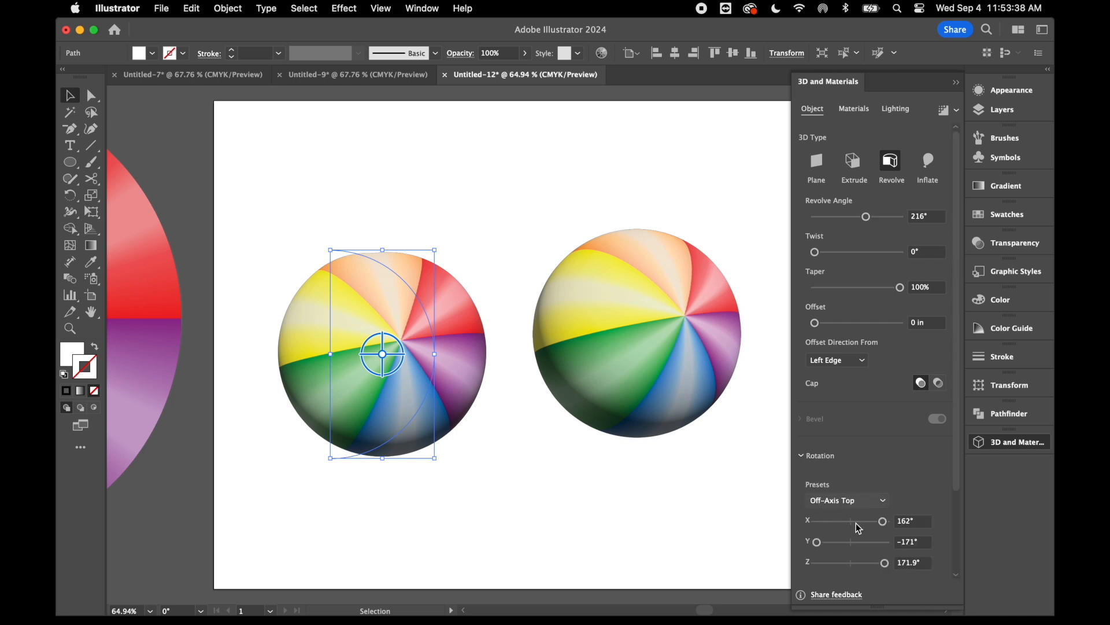
pyautogui.moveTo(830, 524); pyautogui.dragTo(855, 549)
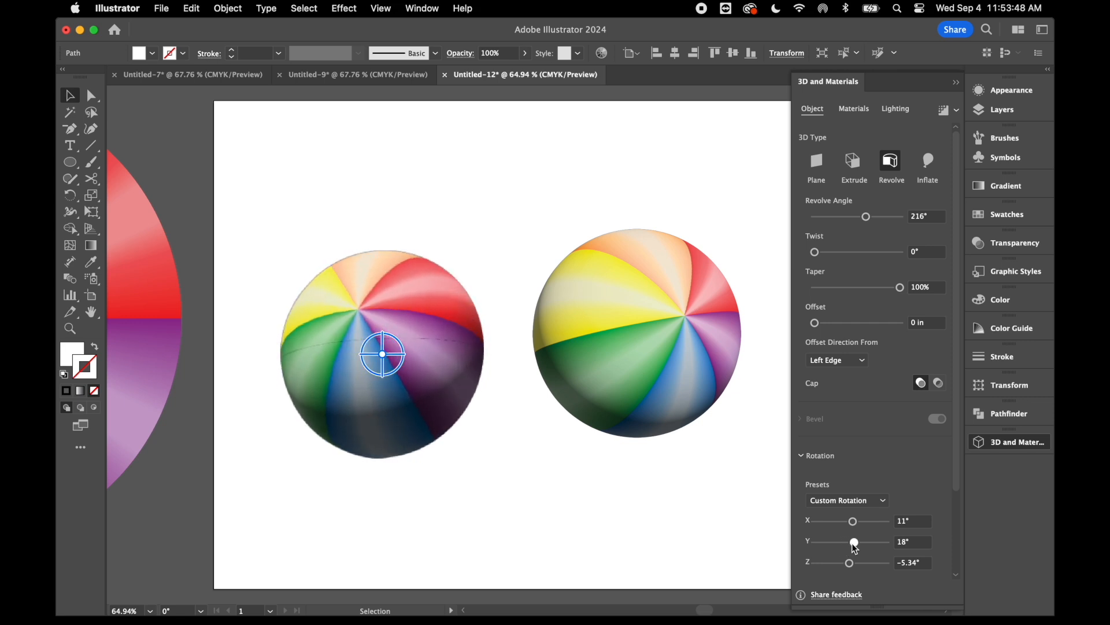
pyautogui.click(477, 225)
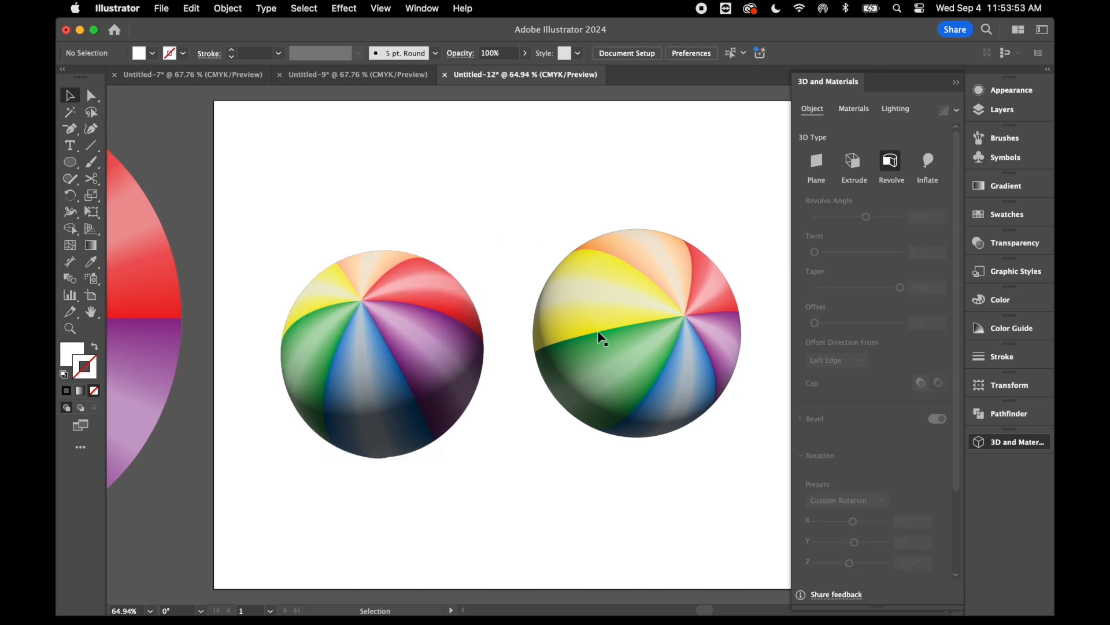
# Adjust the left ball's lighting to brighten its purple panel, and close the 3D settings
pyautogui.click(418, 359)
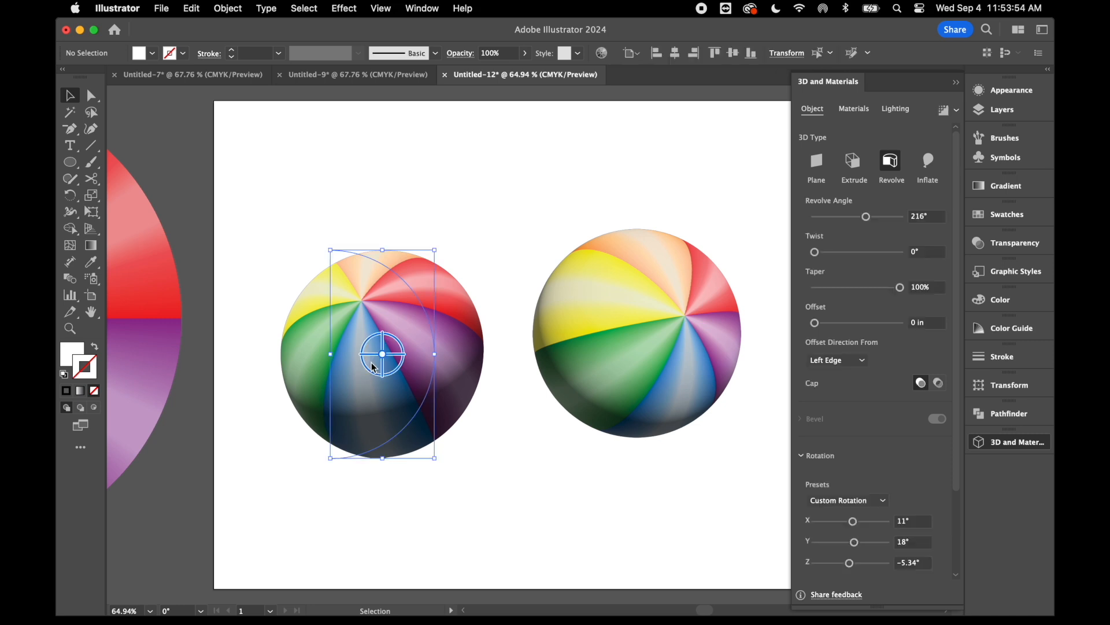
pyautogui.click(896, 110)
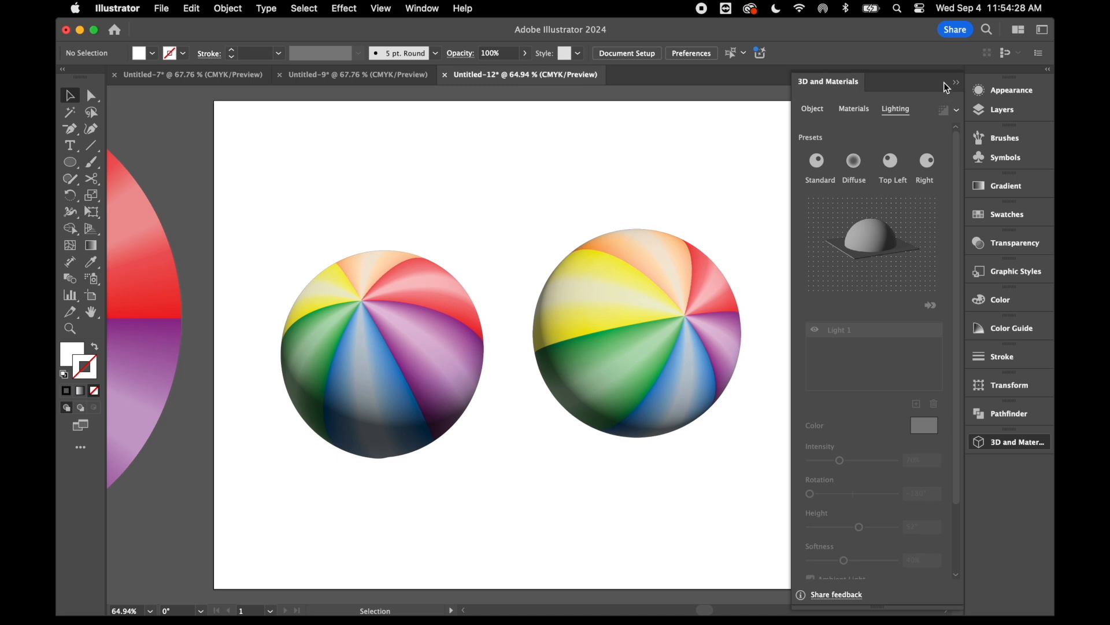
pyautogui.click(956, 87)
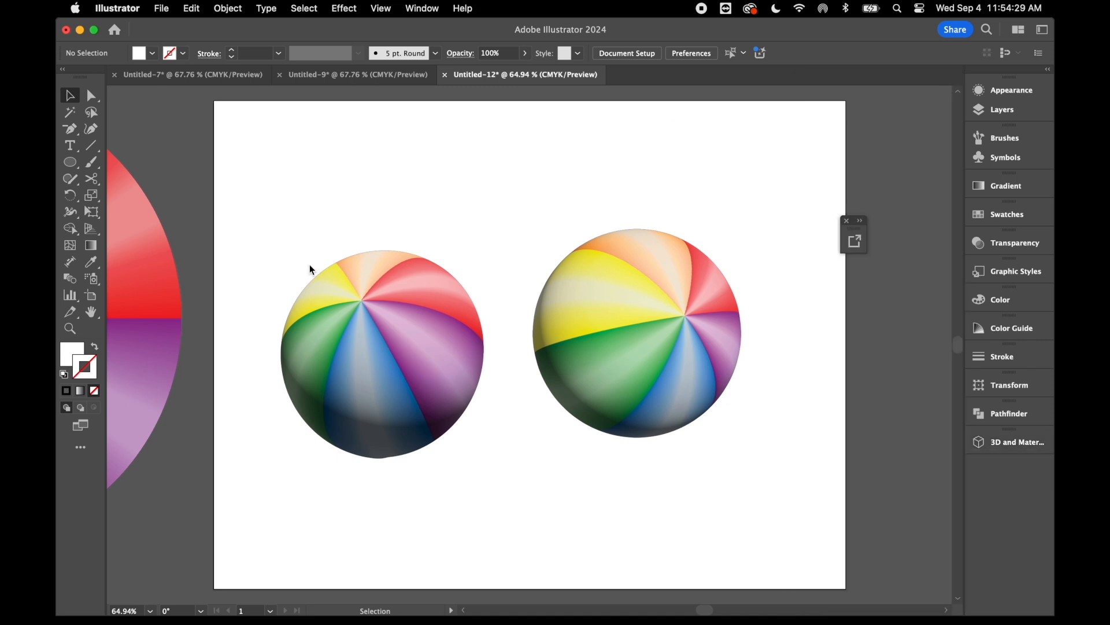
# Nudge the left ball slightly up and right, and expand the appearance of both beach balls
pyautogui.moveTo(392, 341); pyautogui.dragTo(397, 341)
pyautogui.click(397, 341)
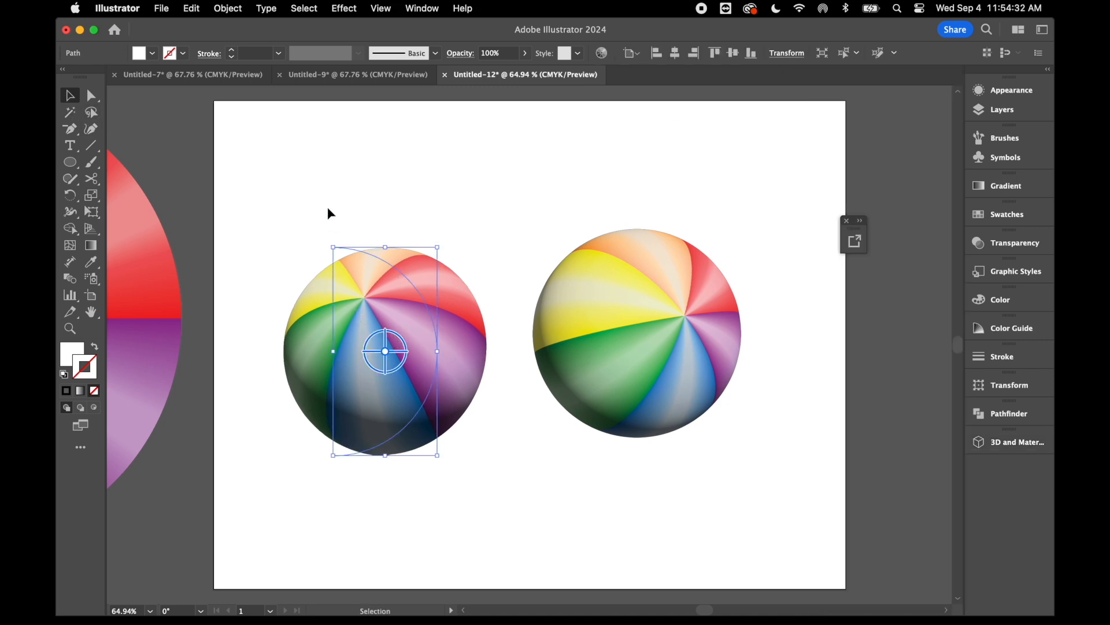
pyautogui.keyDown('shift'); pyautogui.click(607, 405); pyautogui.keyUp('shift')
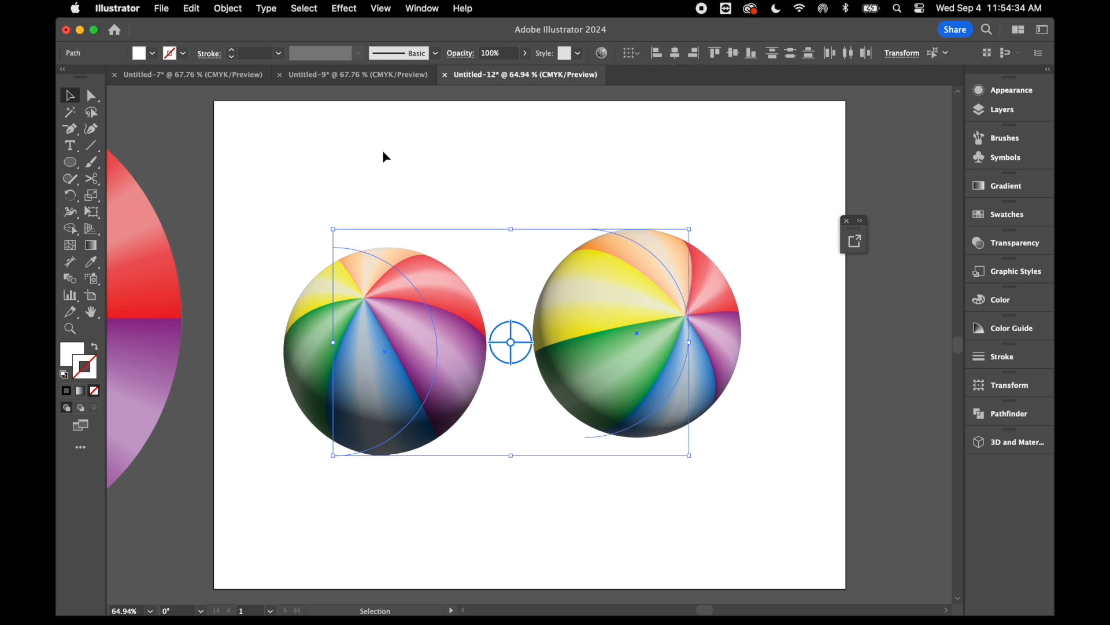
pyautogui.click(416, 167)
pyautogui.moveTo(288, 168); pyautogui.dragTo(722, 407)
pyautogui.click(226, 8)
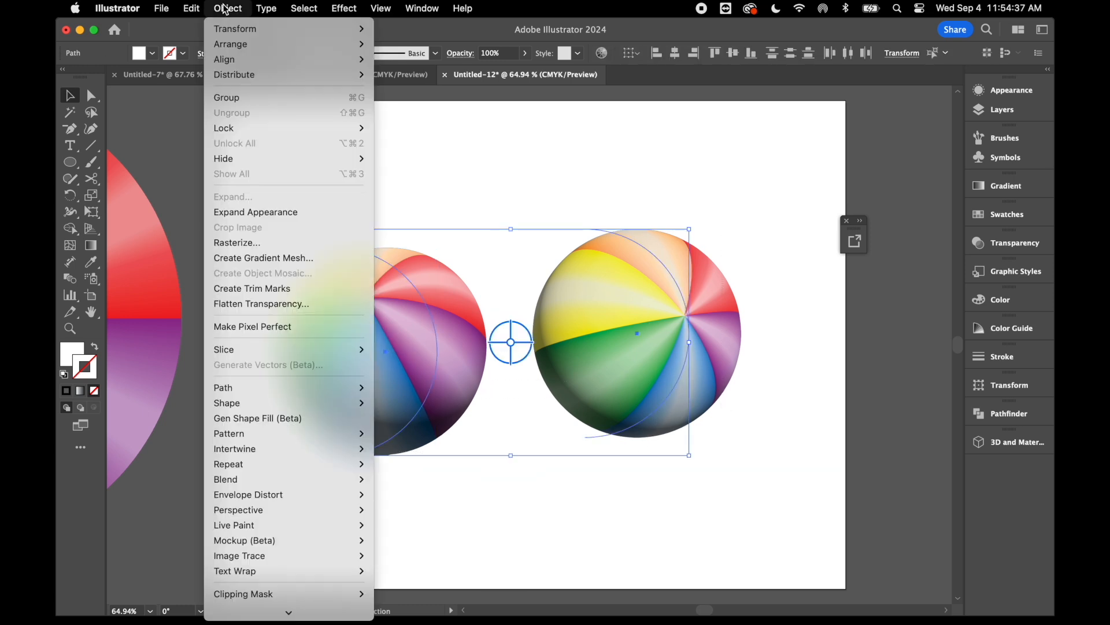
pyautogui.click(266, 212)
pyautogui.click(384, 171)
# Move the right ball up and right, and enlarge both balls, making the left one the bigger of the two
pyautogui.moveTo(678, 334); pyautogui.dragTo(711, 284)
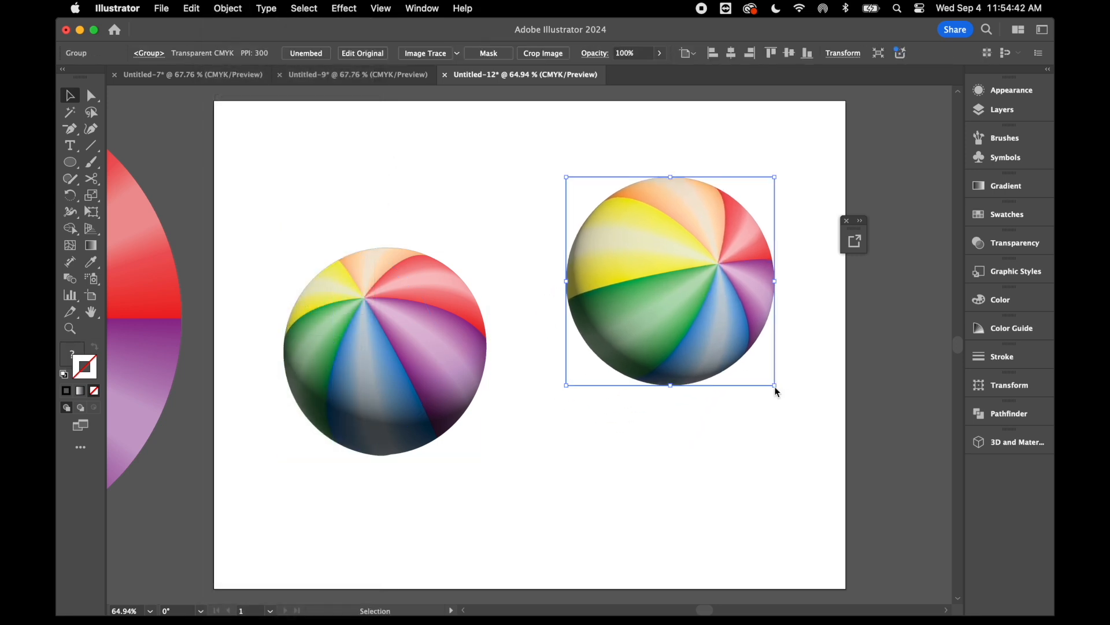
pyautogui.moveTo(776, 387); pyautogui.dragTo(808, 419)
pyautogui.click(384, 396)
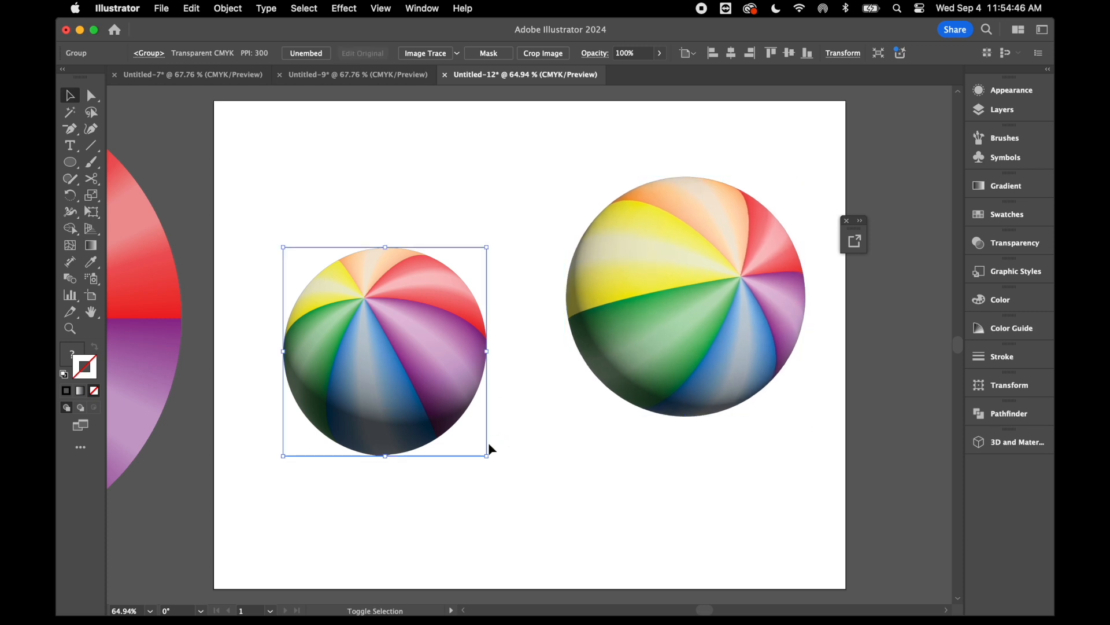
pyautogui.moveTo(486, 455); pyautogui.dragTo(573, 520)
pyautogui.click(639, 337)
pyautogui.click(669, 509)
pyautogui.hscroll(2, 456, 400)
pyautogui.scroll(-1, 456, 400)
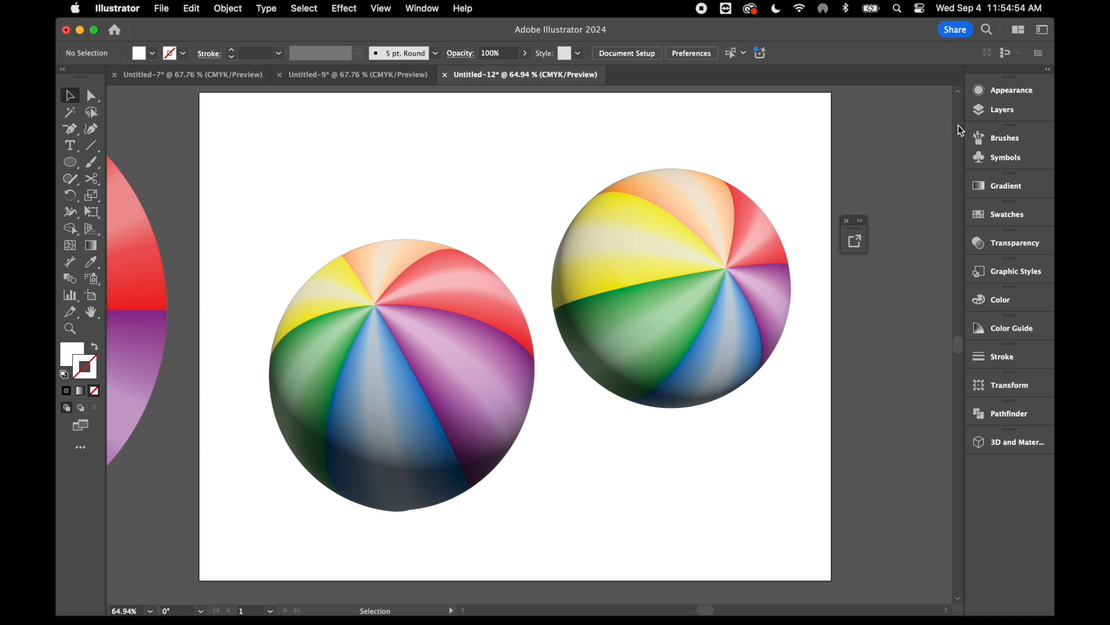
# Add a new layer above the balls and draw a rectangle across the full width of the artboard's upper half
pyautogui.click(1003, 111)
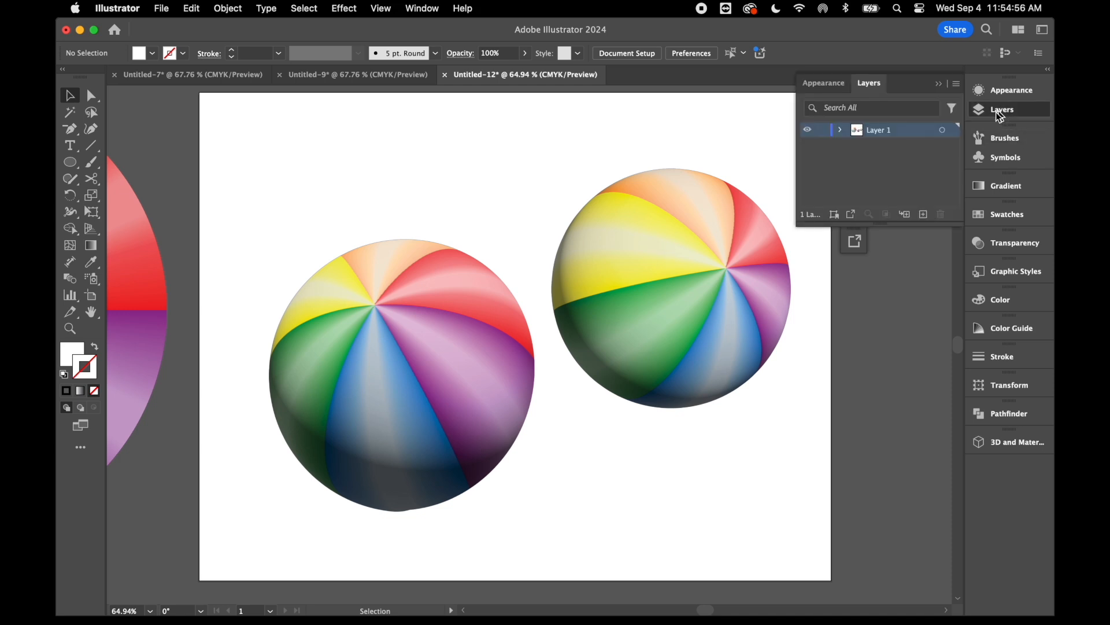
pyautogui.click(925, 213)
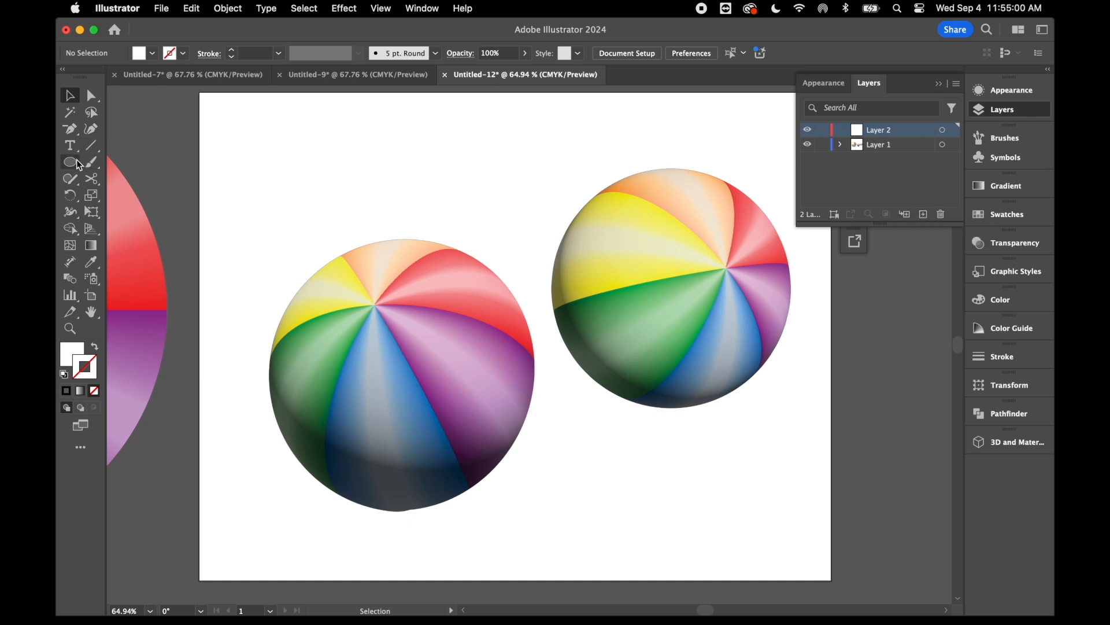
pyautogui.moveTo(71, 165); pyautogui.dragTo(118, 159)
pyautogui.moveTo(199, 92); pyautogui.dragTo(833, 377)
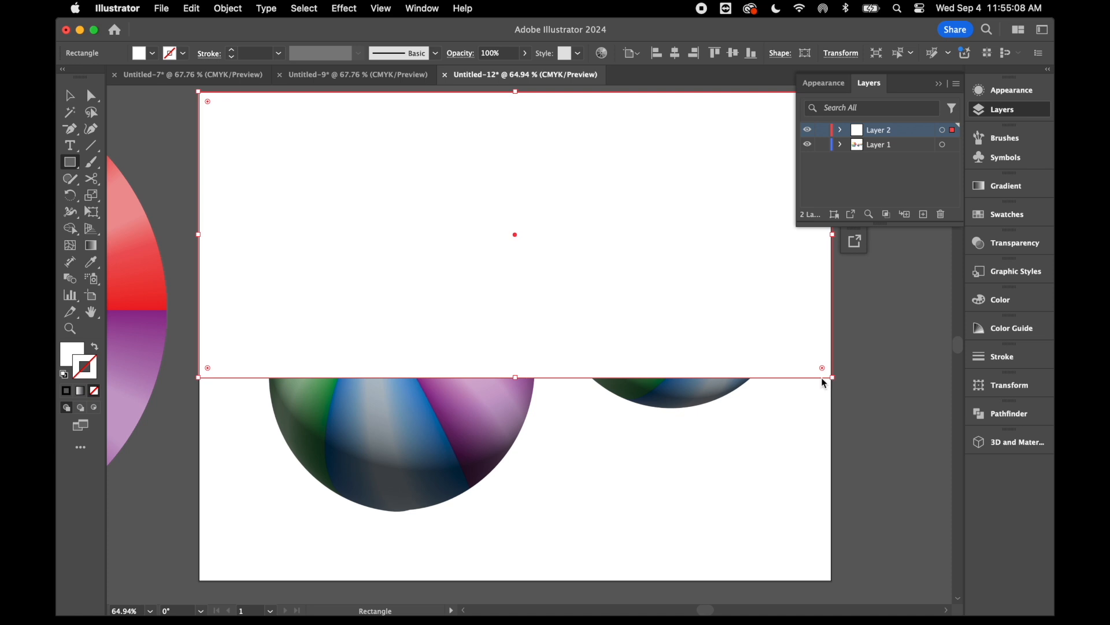
# Fill the rectangle with a linear white-to-black gradient at 90° and give it no stroke
pyautogui.click(998, 186)
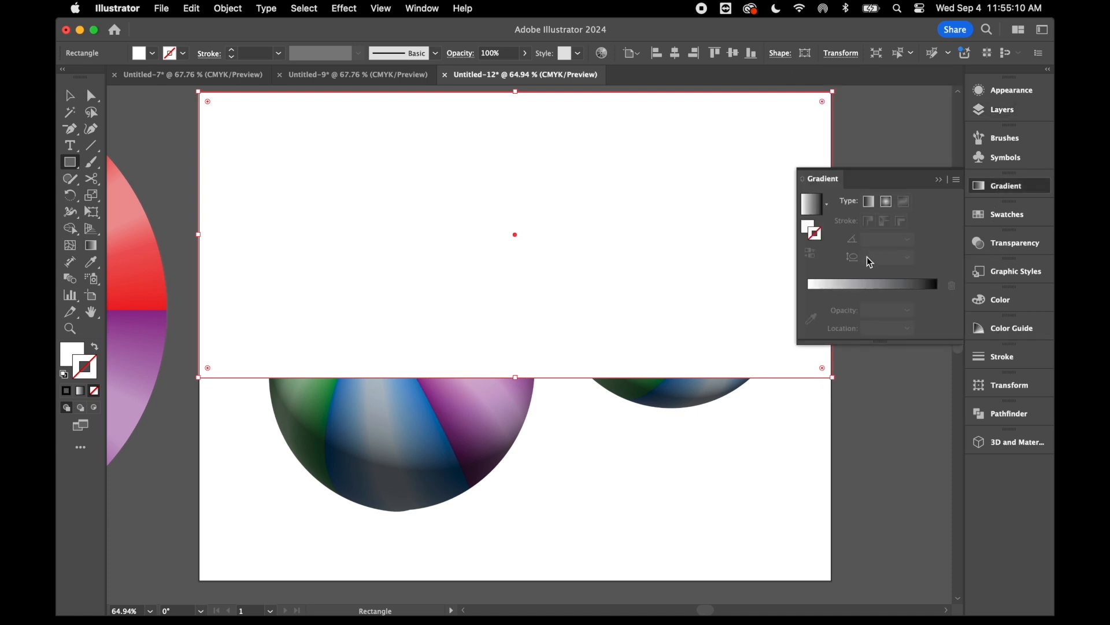
pyautogui.click(860, 283)
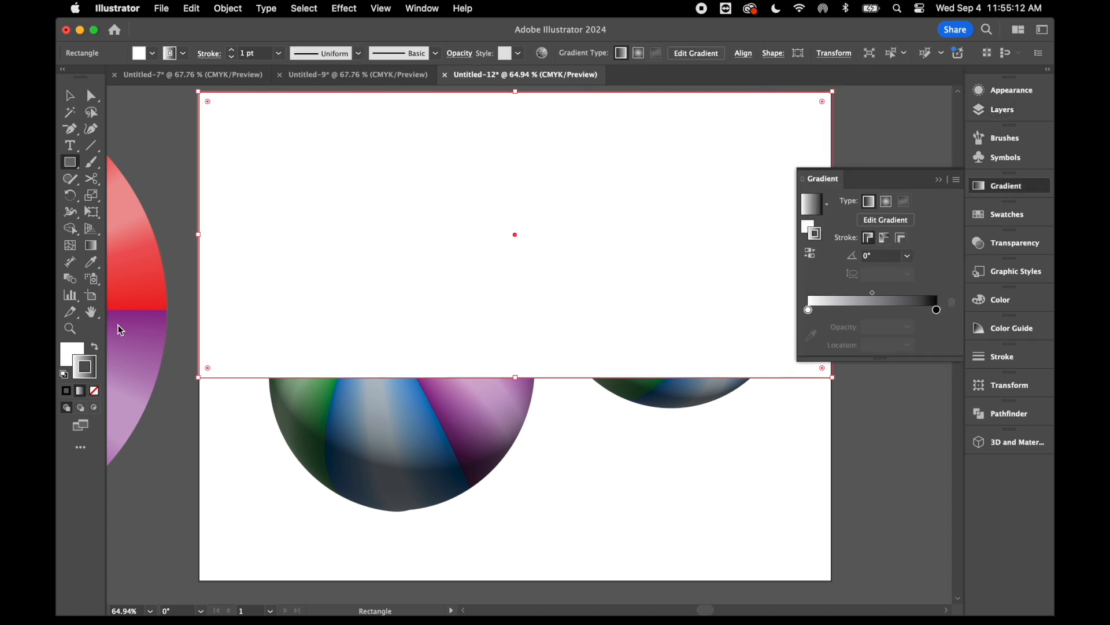
pyautogui.click(95, 346)
pyautogui.click(74, 355)
pyautogui.click(1009, 191)
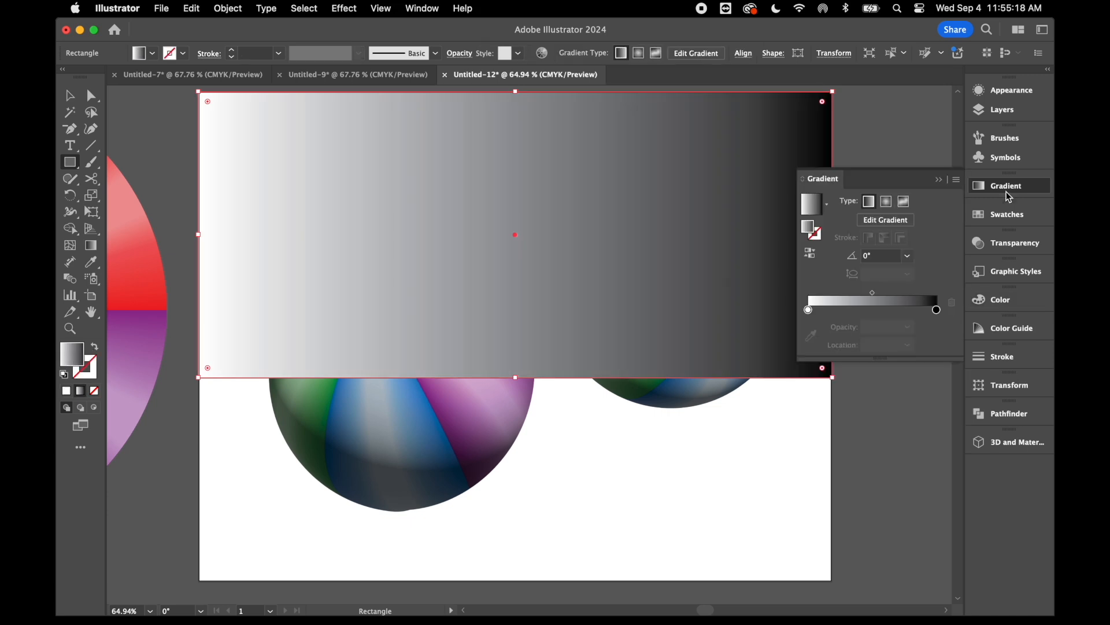
pyautogui.click(908, 256)
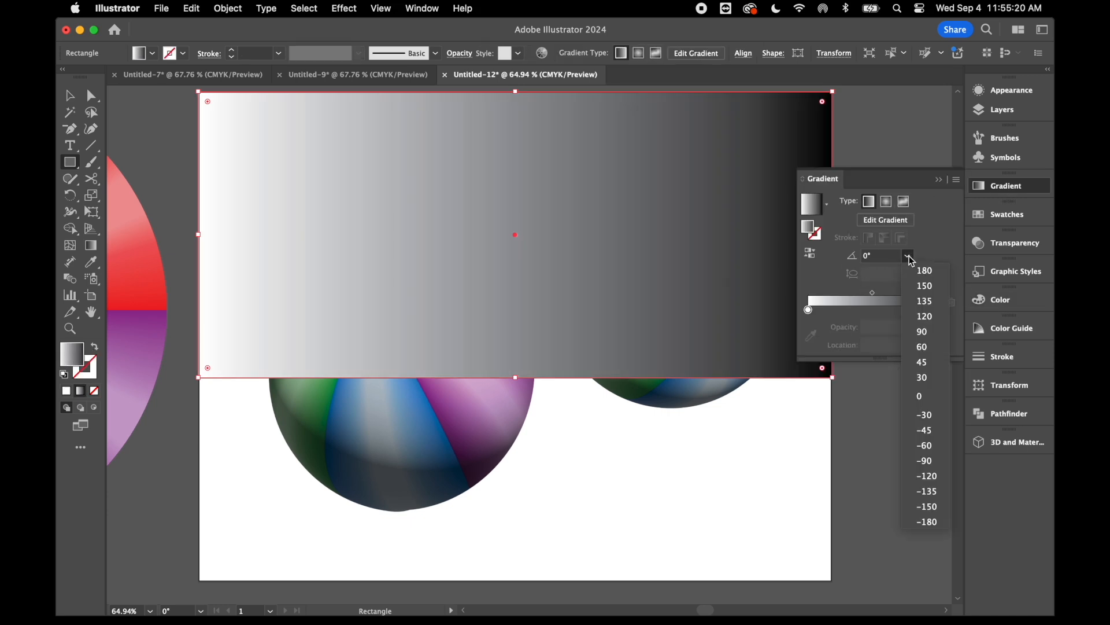
pyautogui.click(925, 331)
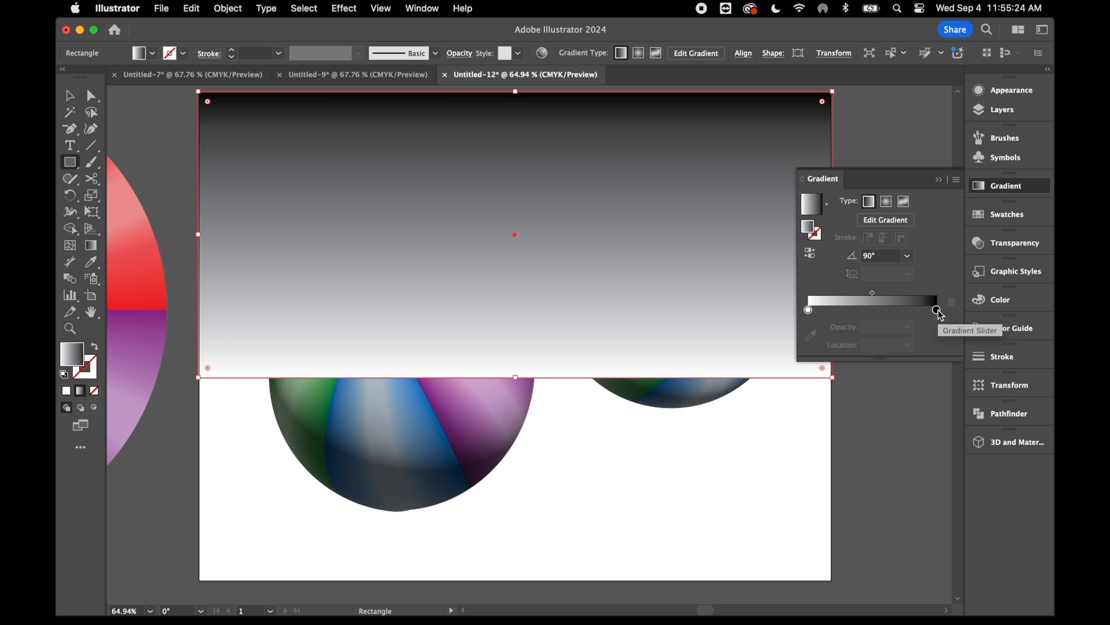
# Change the gradient's black stop to bright blue for the sky, and raise the rectangle's bottom edge slightly
pyautogui.doubleClick(938, 311)
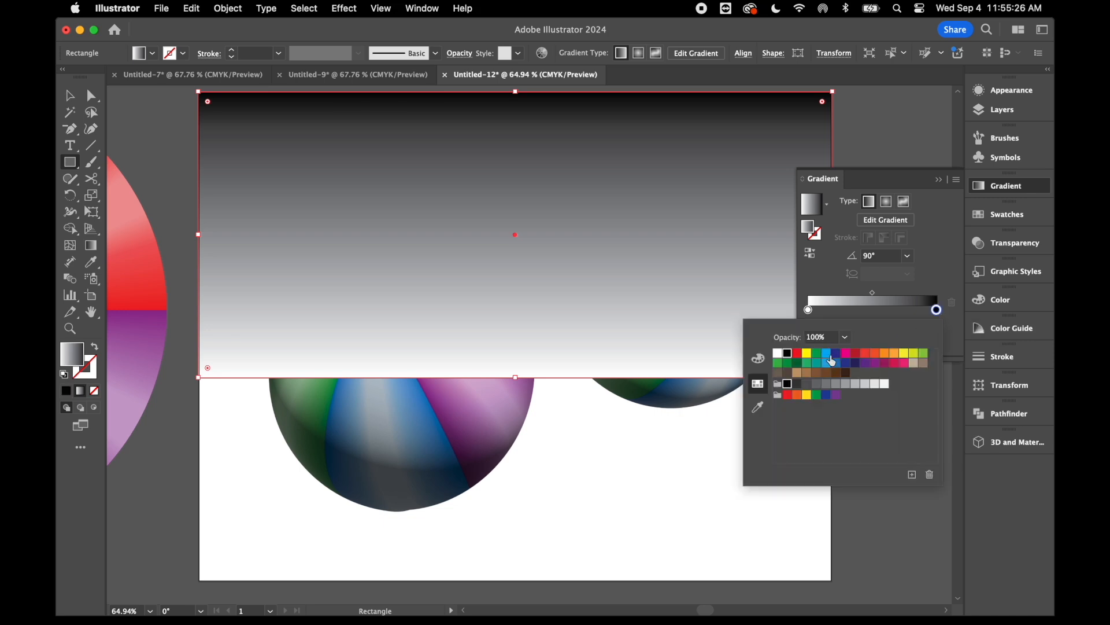
pyautogui.click(831, 359)
pyautogui.click(582, 421)
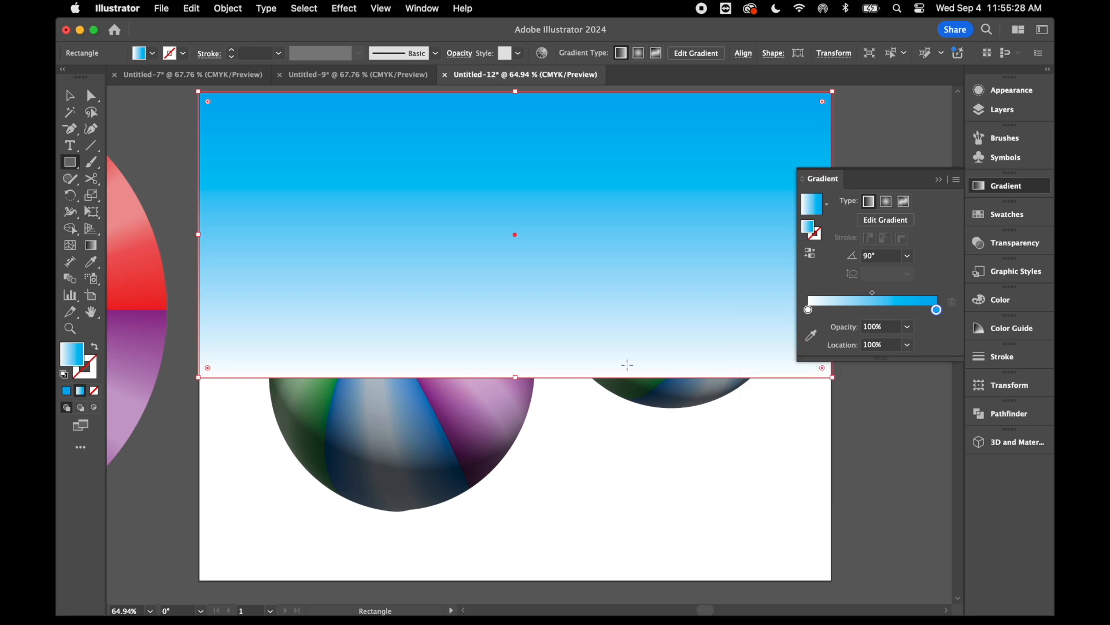
pyautogui.moveTo(516, 380); pyautogui.dragTo(515, 357)
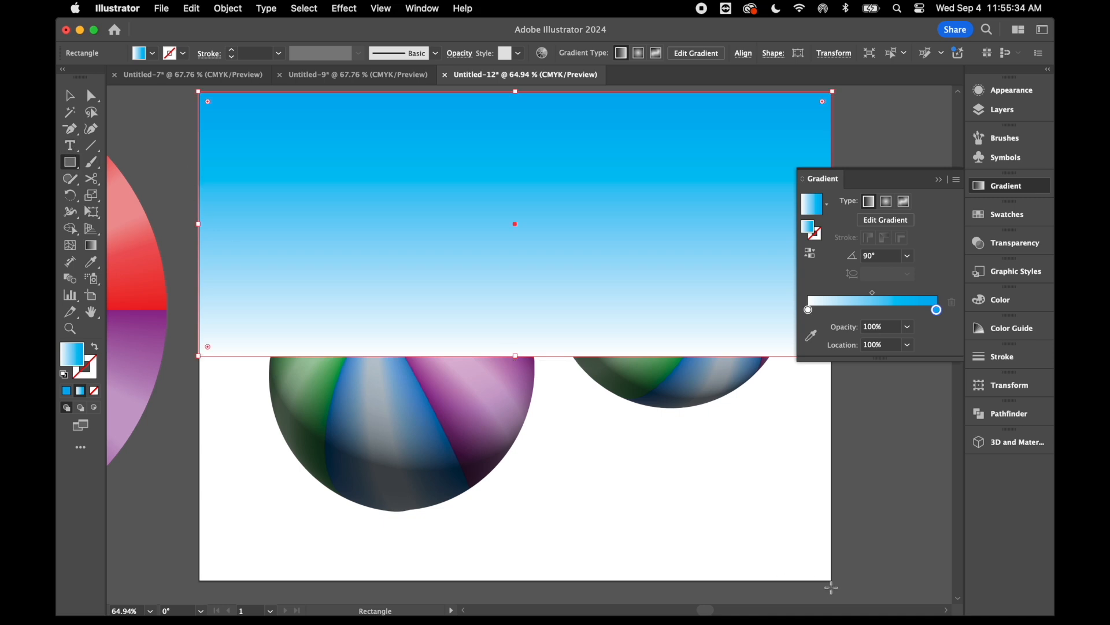
# Draw a sand rectangle over the rest of the artboard and set its blue gradient stop to tan C=25 M=40 Y=65 K=0
pyautogui.moveTo(835, 584)
pyautogui.mouseDown()
pyautogui.moveTo(510, 489)
pyautogui.moveTo(415, 435)
pyautogui.moveTo(211, 352)
pyautogui.moveTo(252, 303)
pyautogui.moveTo(232, 305)
pyautogui.moveTo(201, 359)
pyautogui.mouseUp()
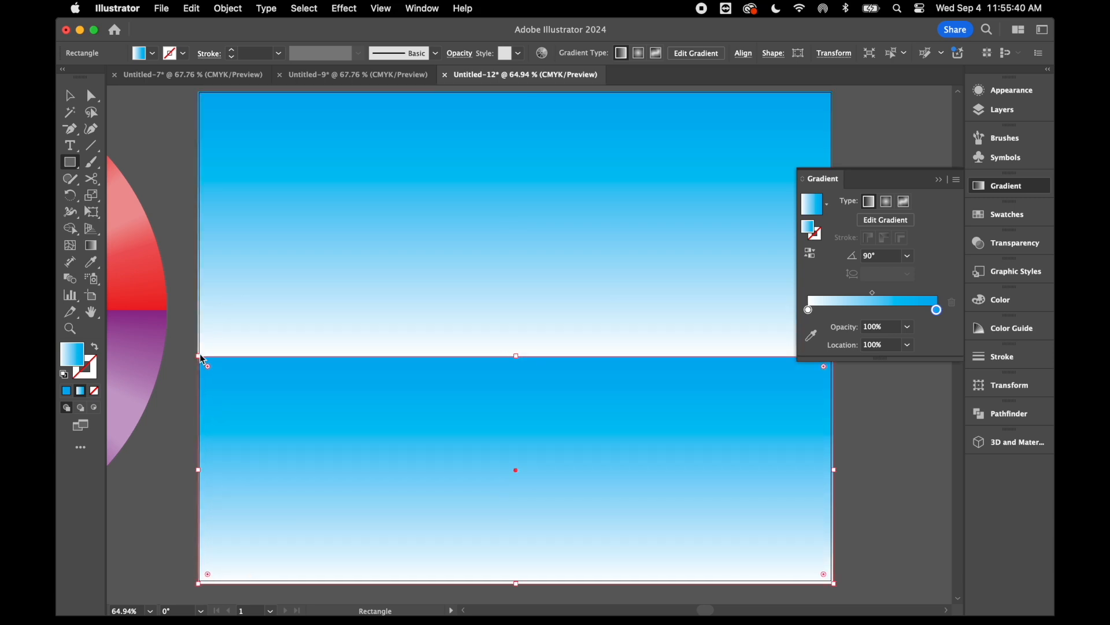
pyautogui.doubleClick(937, 311)
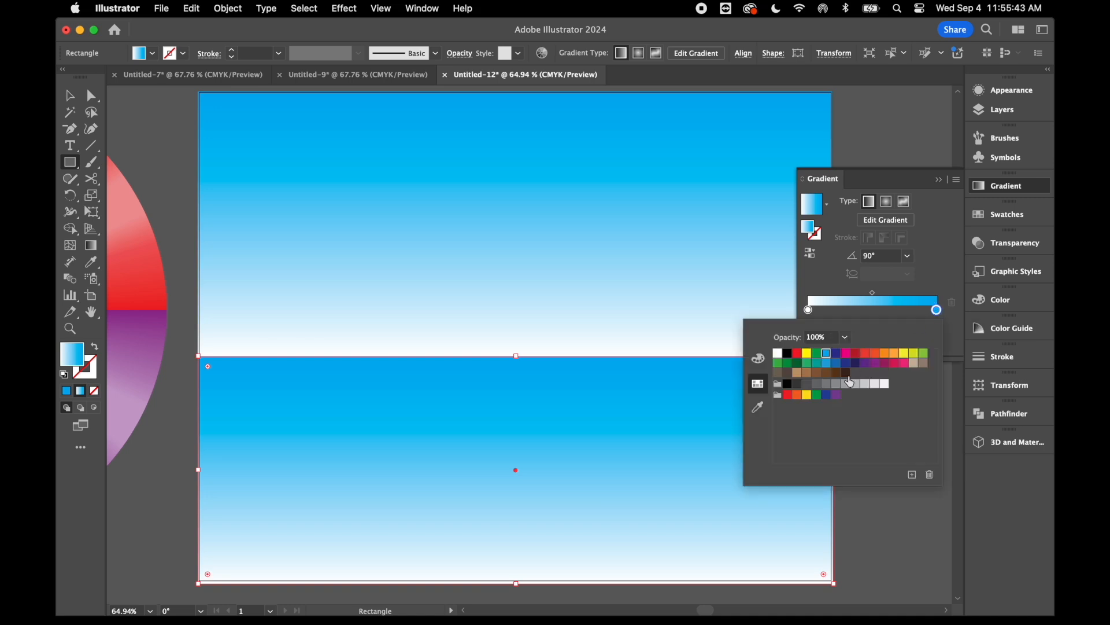
pyautogui.click(807, 373)
pyautogui.click(909, 509)
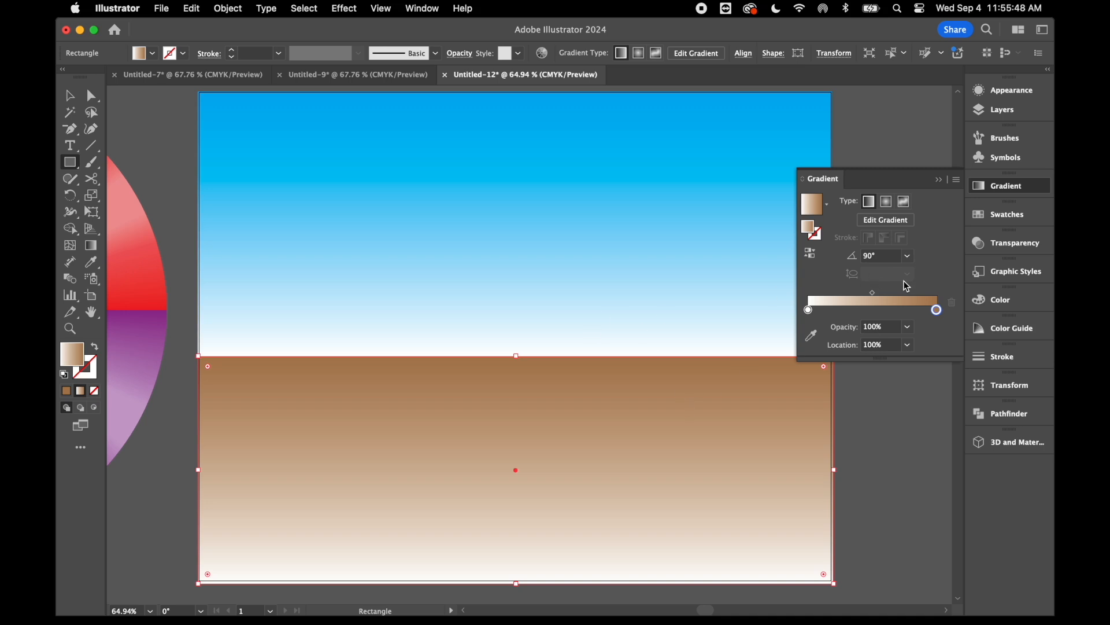
pyautogui.doubleClick(937, 311)
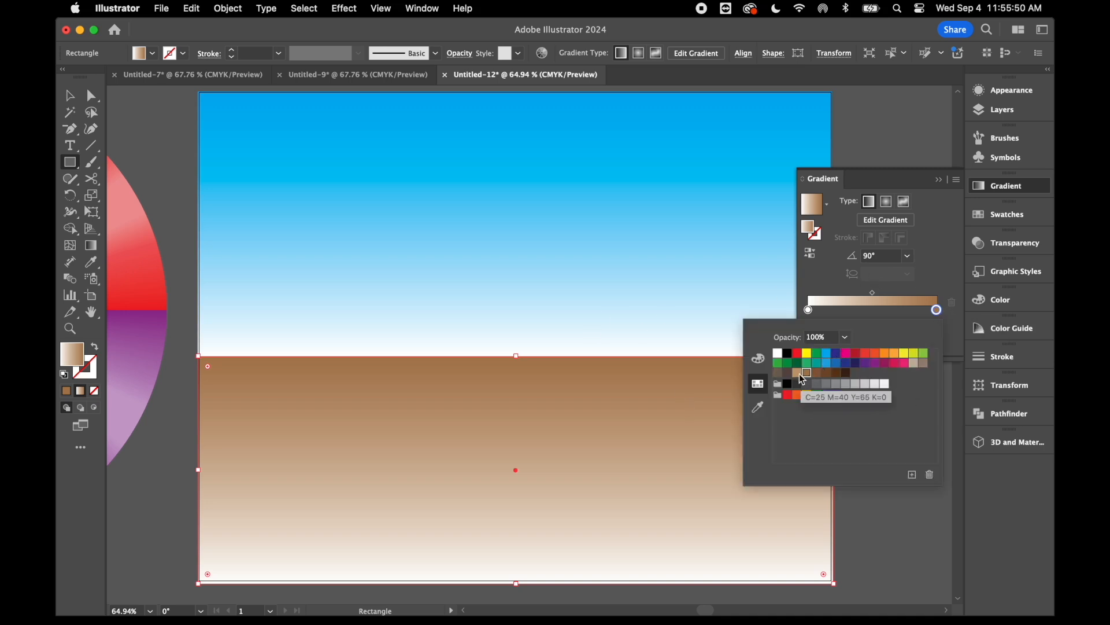
pyautogui.click(798, 373)
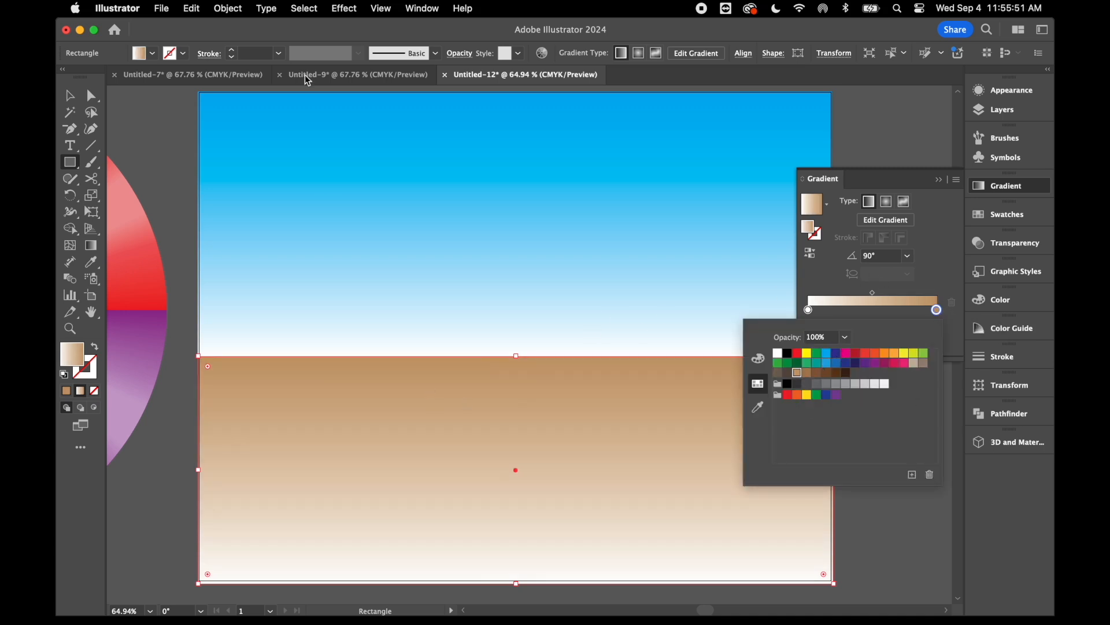
pyautogui.click(346, 9)
pyautogui.click(570, 550)
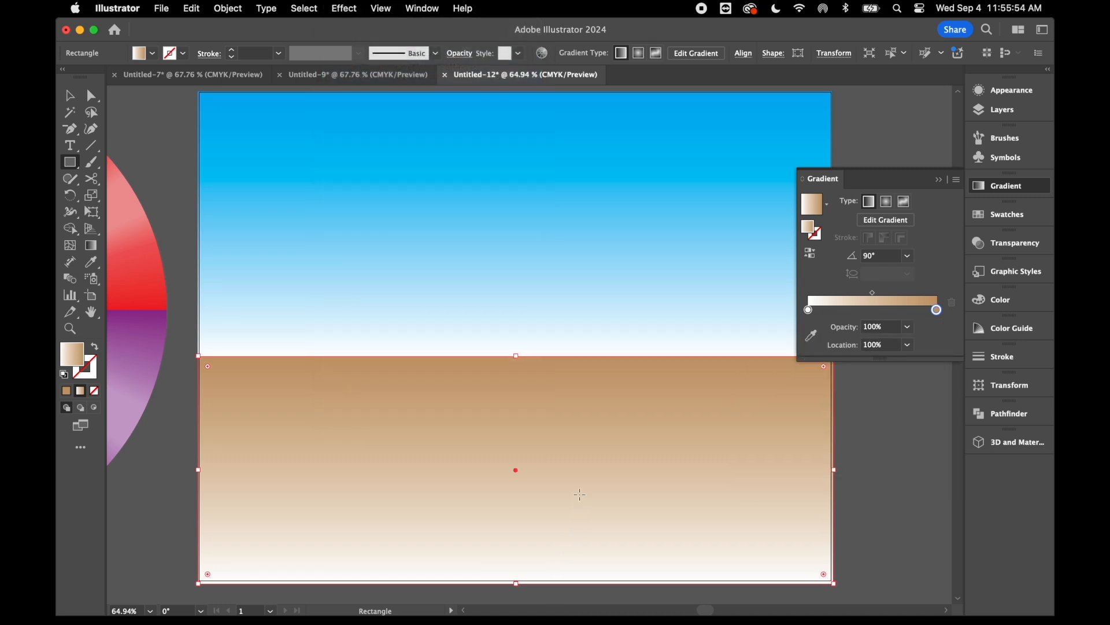
pyautogui.click(557, 479)
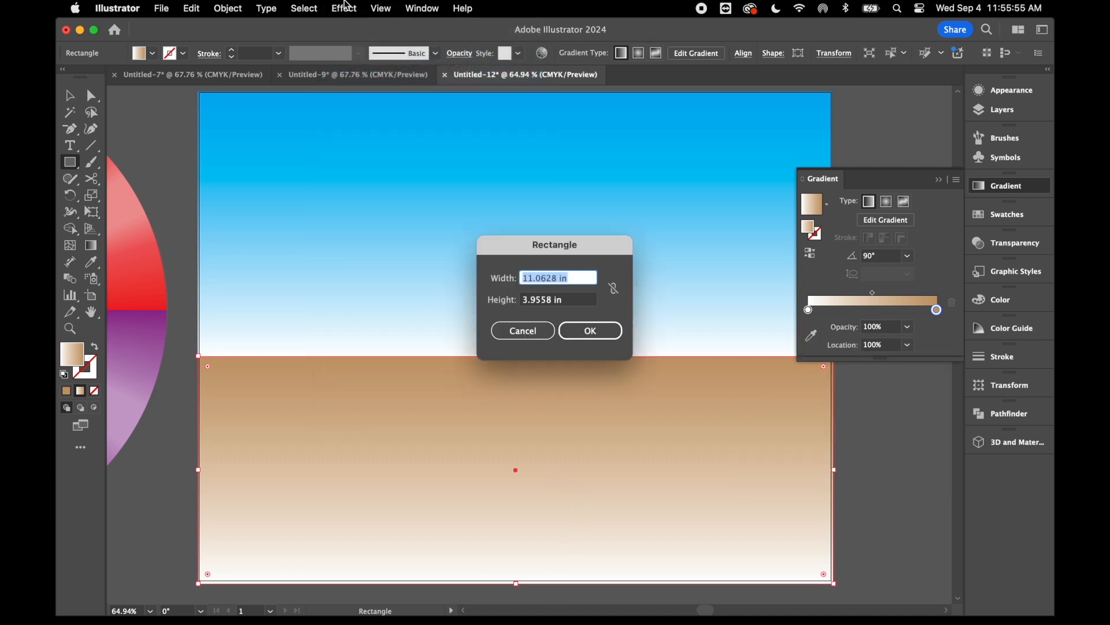
pyautogui.click(543, 334)
# Apply a Roughen effect to the sand rectangle with 2% relative size, detail of 1 per inch and smooth points
pyautogui.click(383, 8)
pyautogui.moveTo(358, 8)
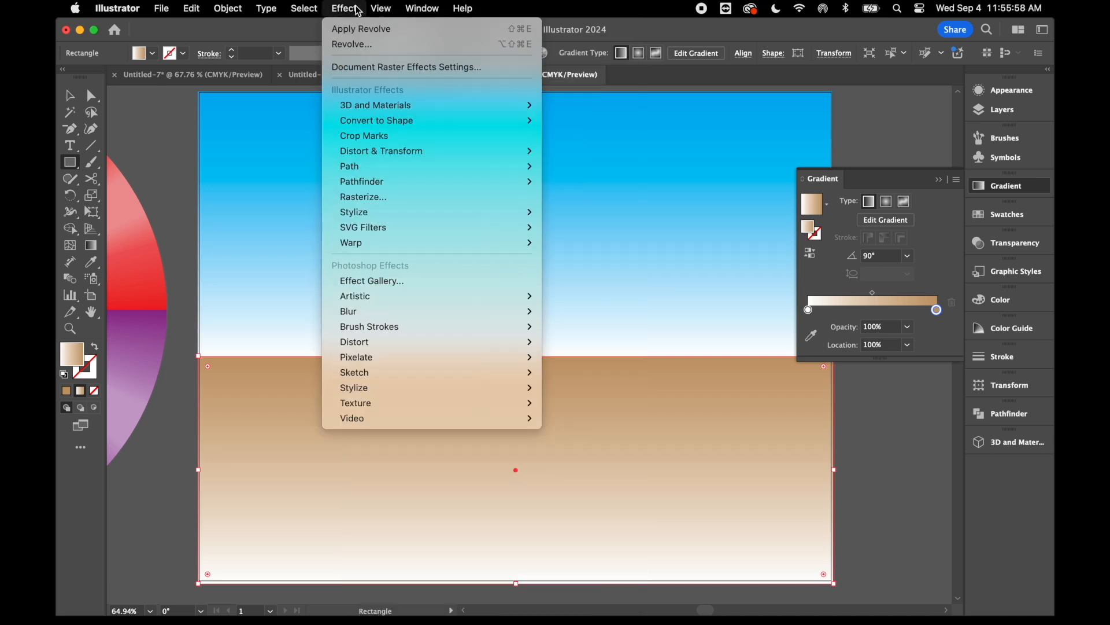
pyautogui.moveTo(401, 151)
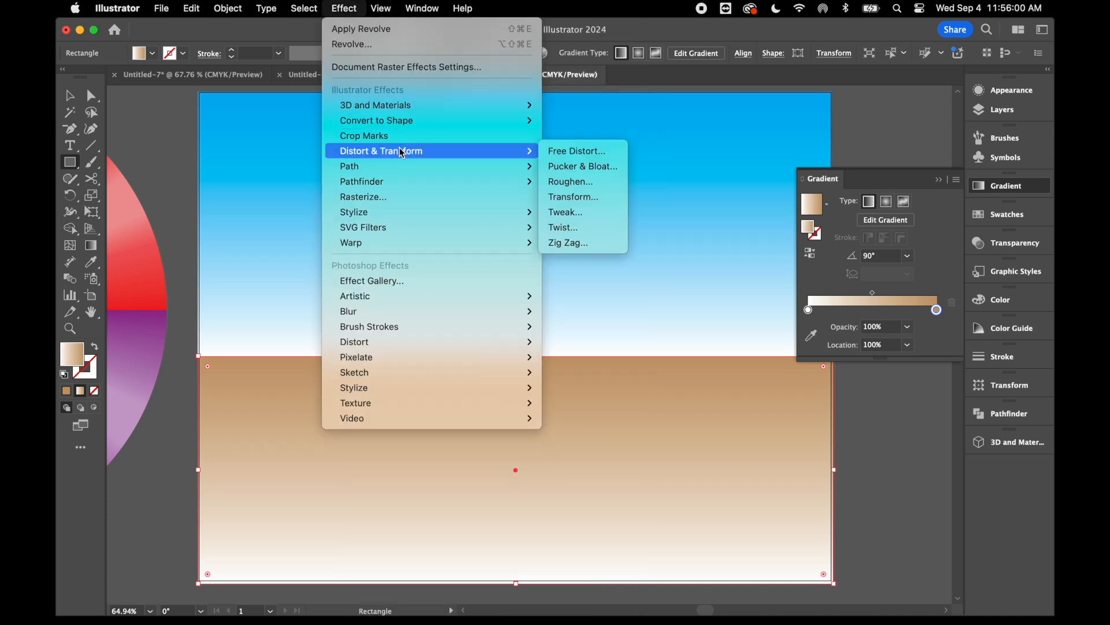
pyautogui.click(600, 180)
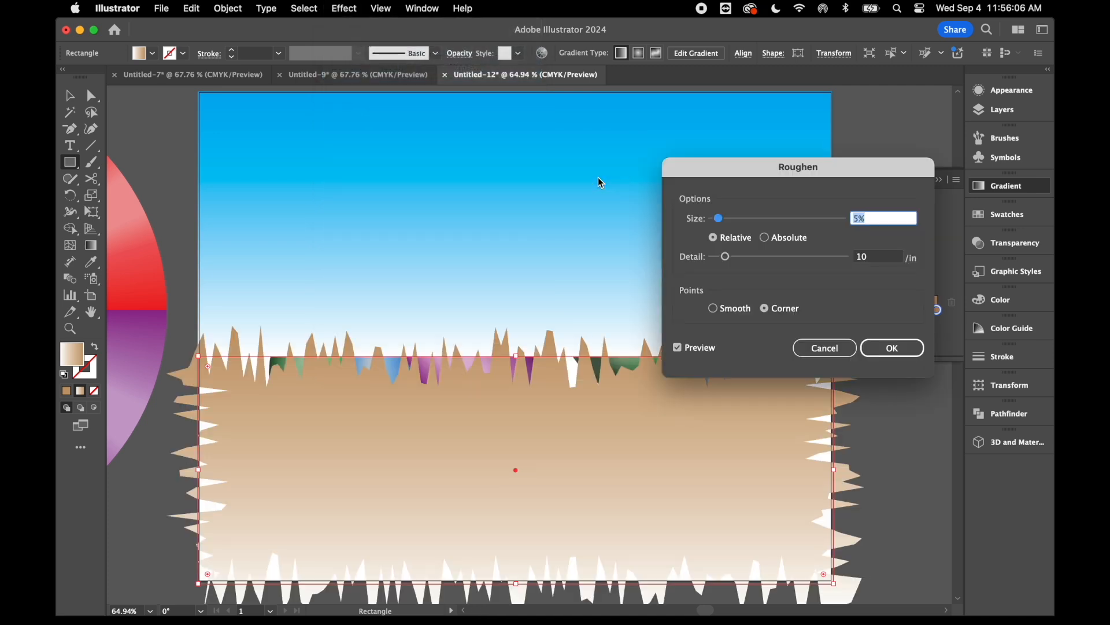
pyautogui.moveTo(719, 218); pyautogui.dragTo(723, 256)
pyautogui.moveTo(713, 219); pyautogui.dragTo(716, 220)
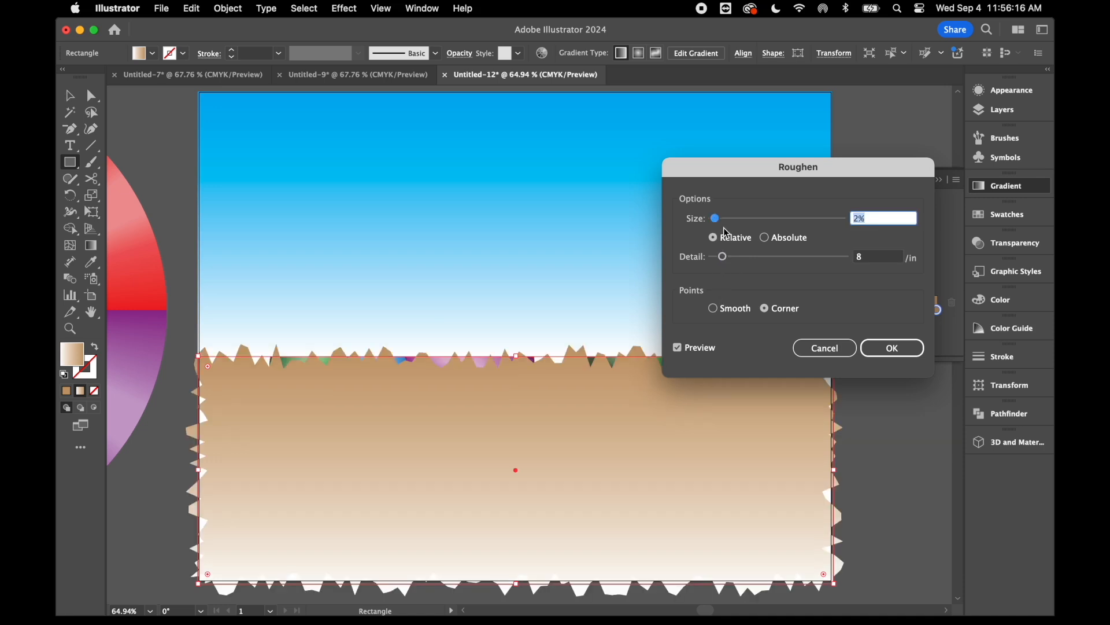
pyautogui.click(715, 308)
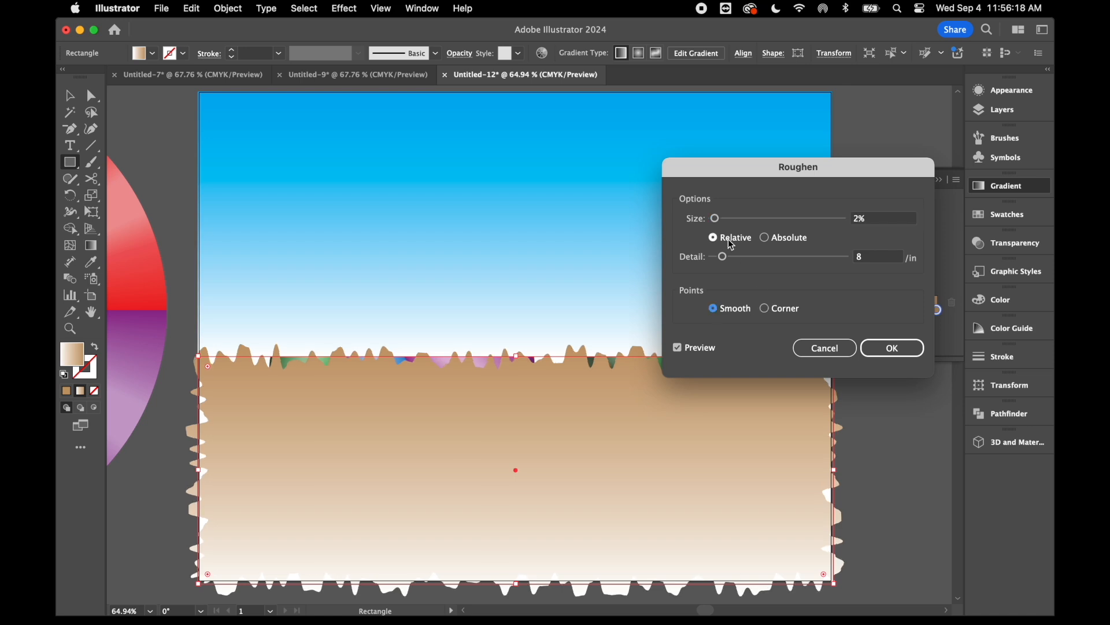
pyautogui.moveTo(723, 258); pyautogui.dragTo(716, 261)
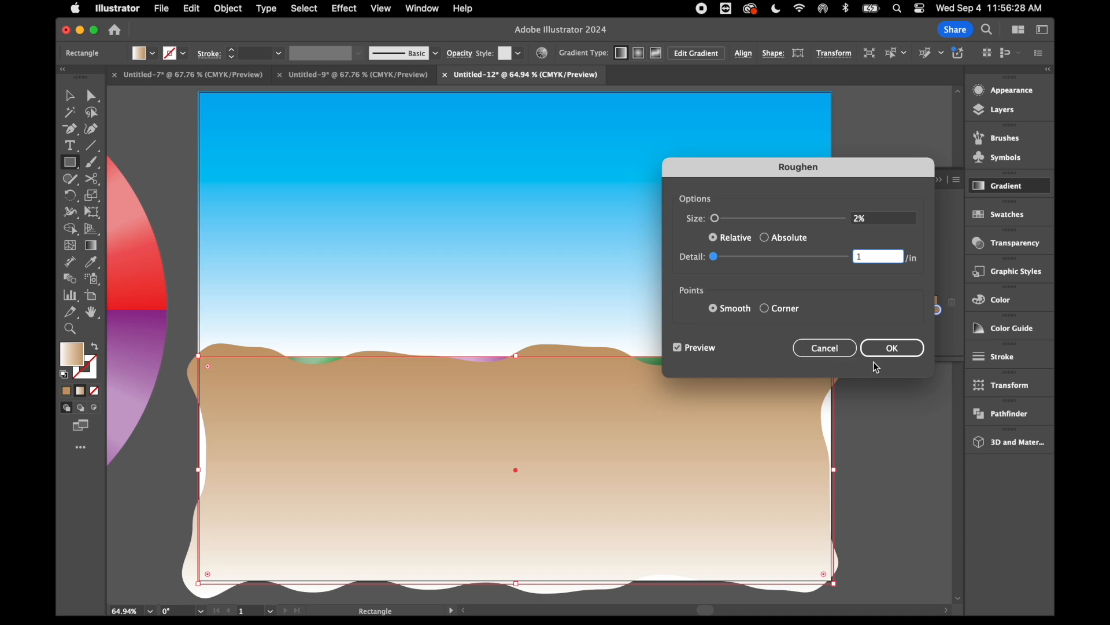
pyautogui.click(900, 350)
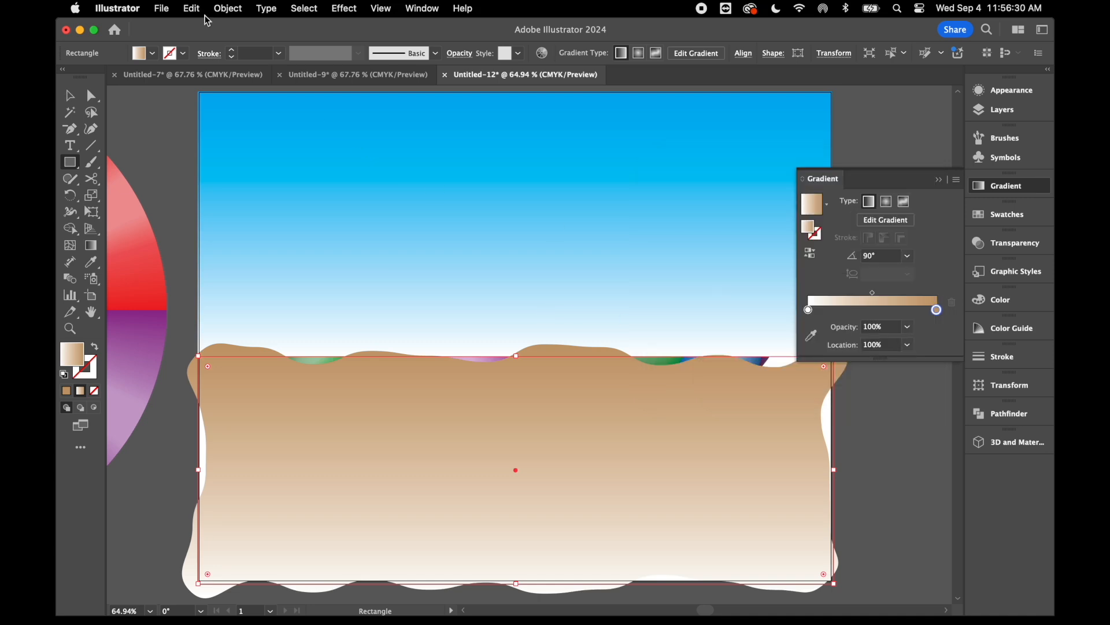
# Expand the roughened sand's appearance and stretch the shape past the artboard's left, right and bottom edges
pyautogui.click(233, 9)
pyautogui.click(267, 210)
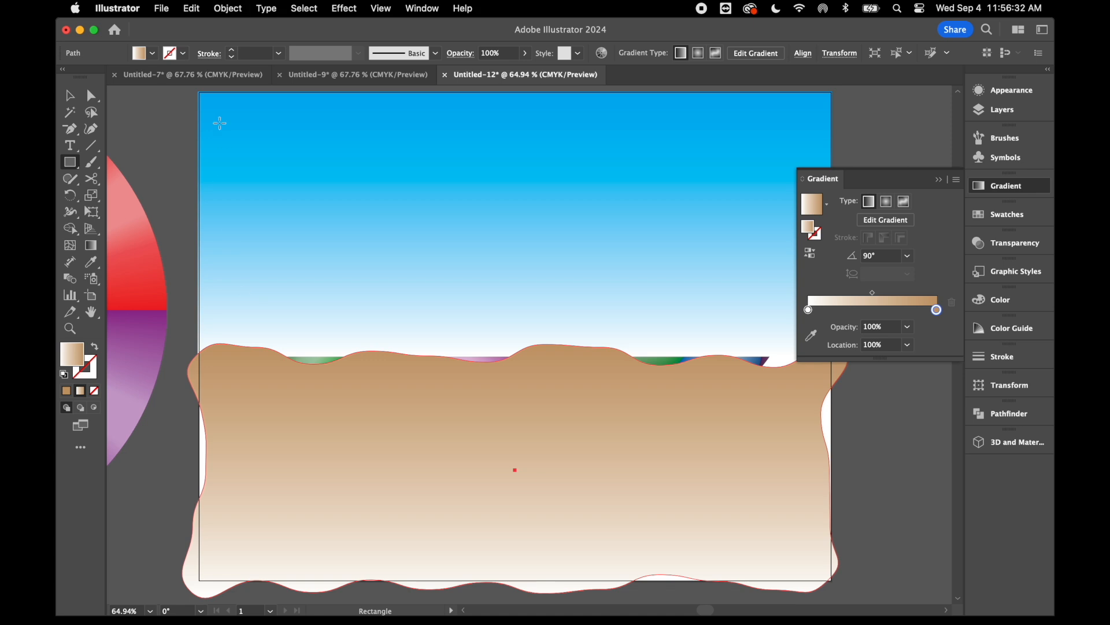
pyautogui.click(69, 95)
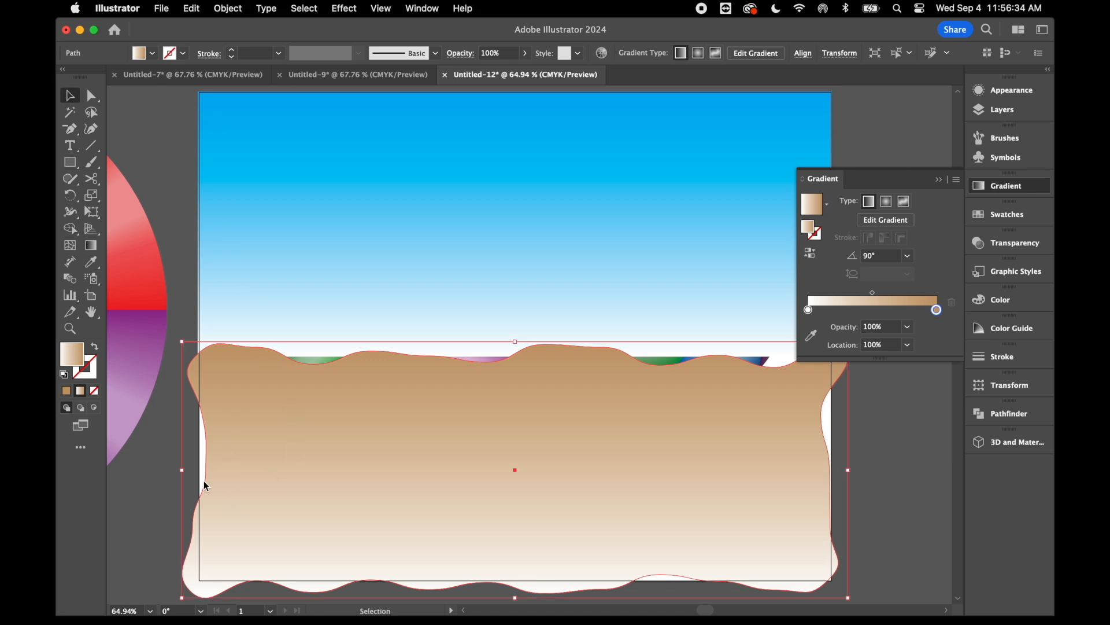
pyautogui.moveTo(182, 471); pyautogui.dragTo(166, 469)
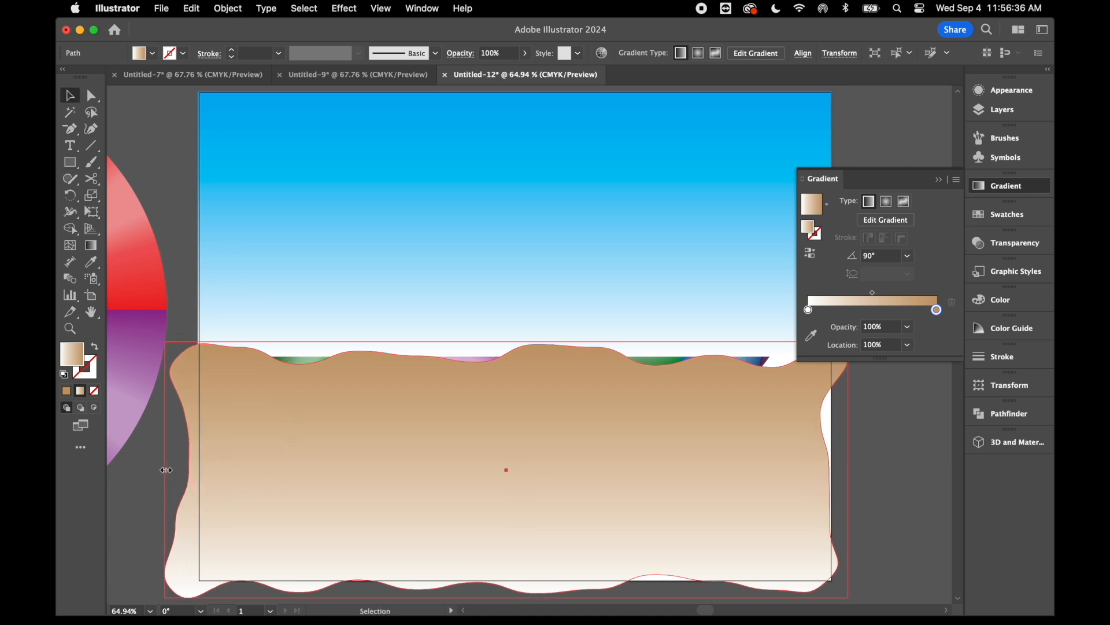
pyautogui.moveTo(848, 470); pyautogui.dragTo(876, 469)
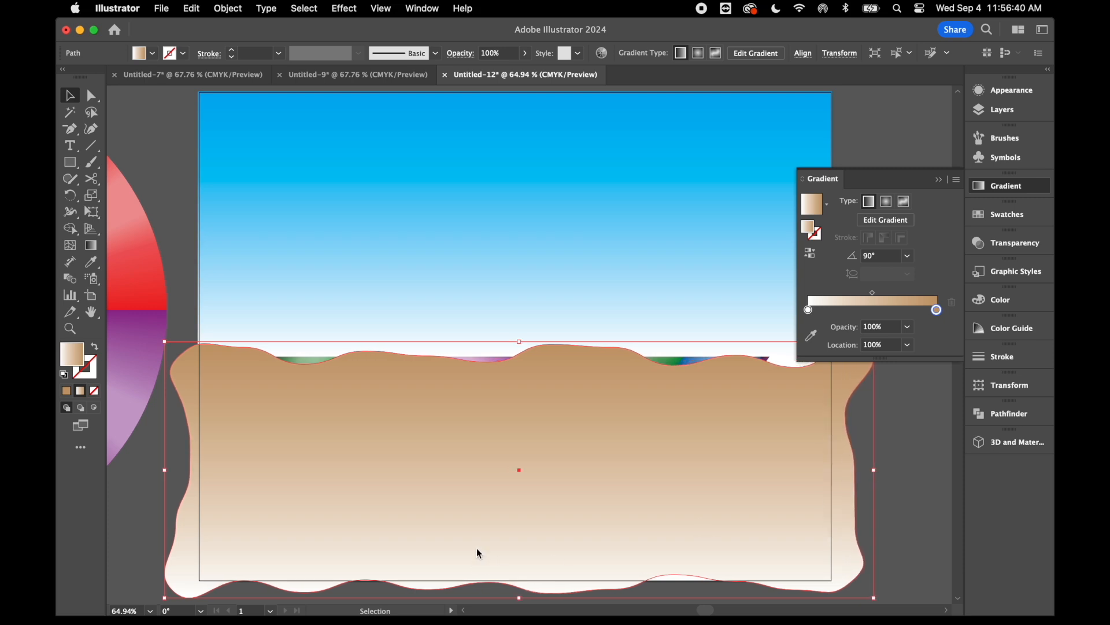
pyautogui.scroll(-1, 478, 549)
pyautogui.moveTo(520, 584); pyautogui.dragTo(521, 597)
pyautogui.click(521, 596)
# Draw a wide, flat ellipse on the left part of the sand as a ball shadow
pyautogui.click(70, 161)
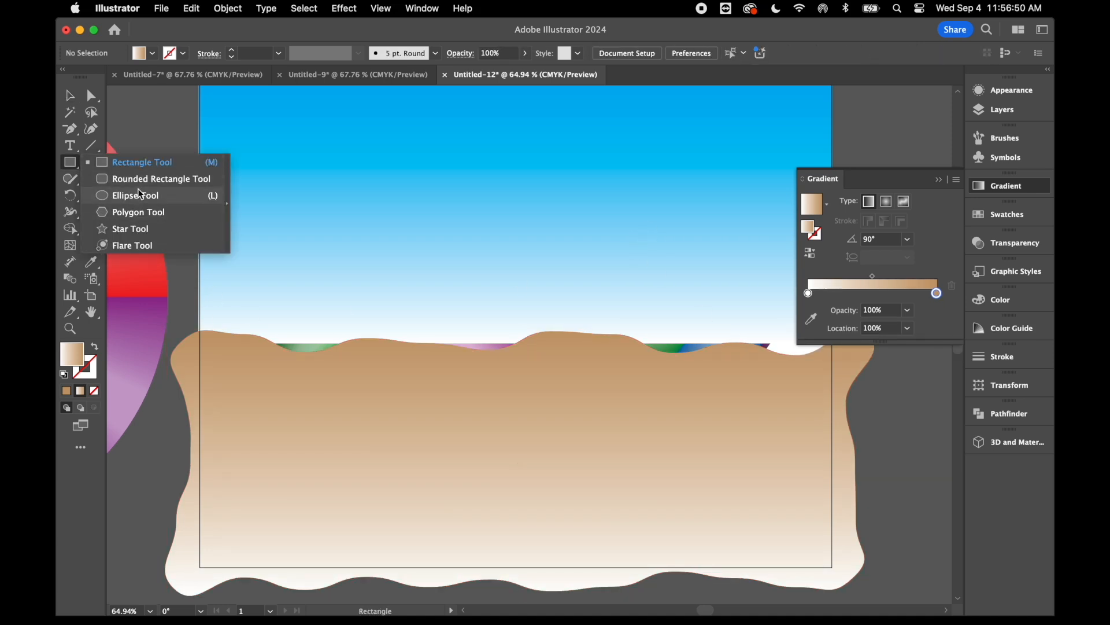
pyautogui.click(141, 201)
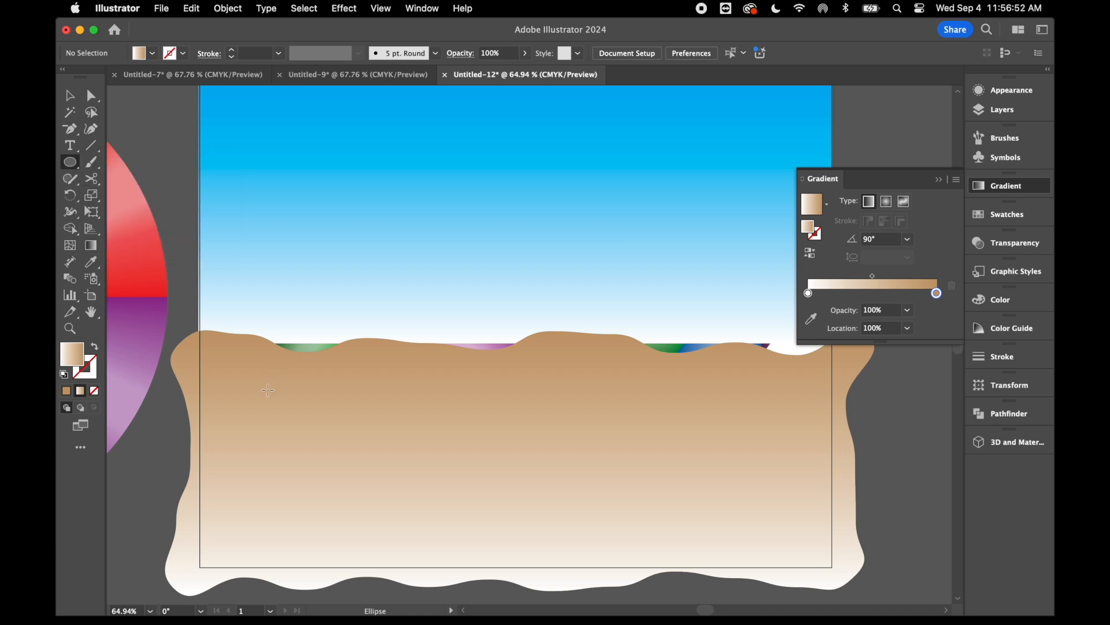
pyautogui.moveTo(252, 396)
pyautogui.mouseDown()
pyautogui.moveTo(398, 412)
pyautogui.moveTo(413, 426)
pyautogui.mouseUp()
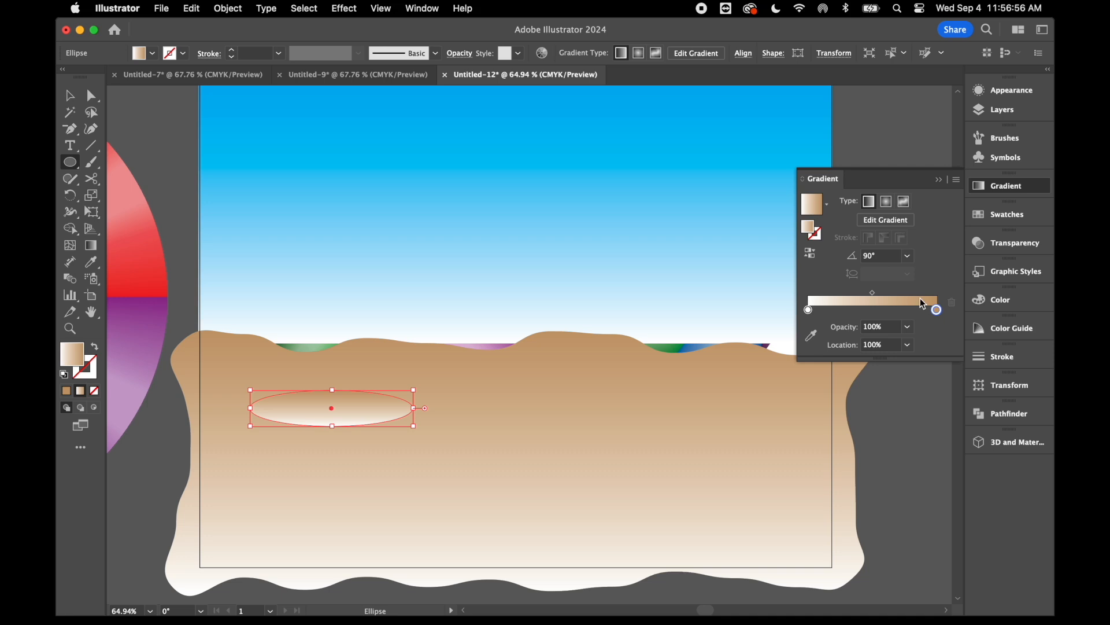
# Give the ellipse a radial gradient with a darker brown center stop and a 40% aspect ratio
pyautogui.click(887, 203)
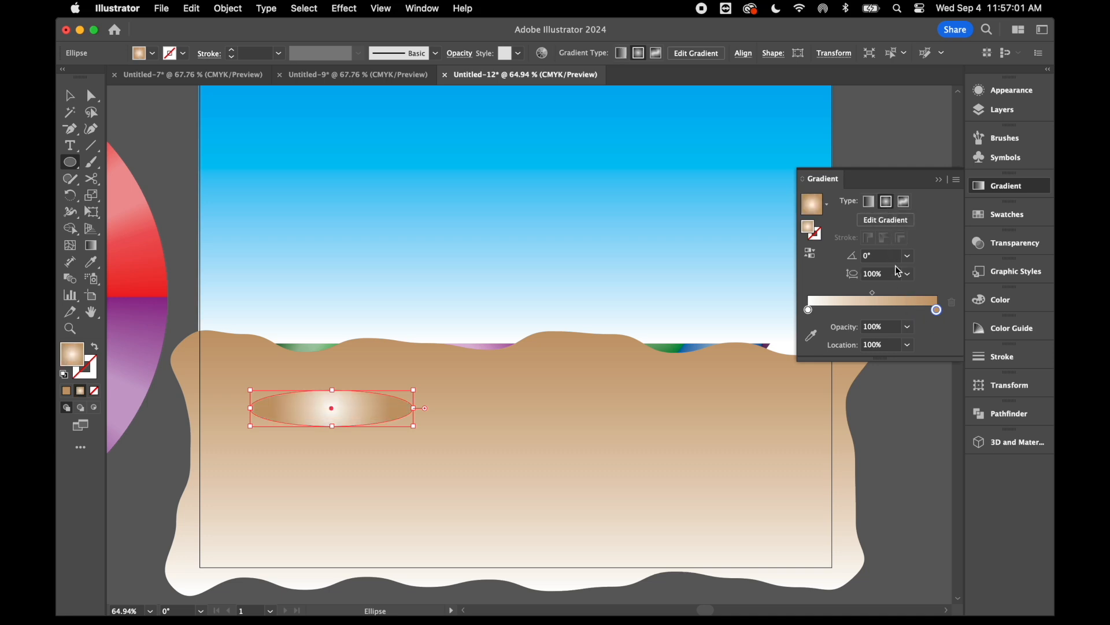
pyautogui.doubleClick(809, 311)
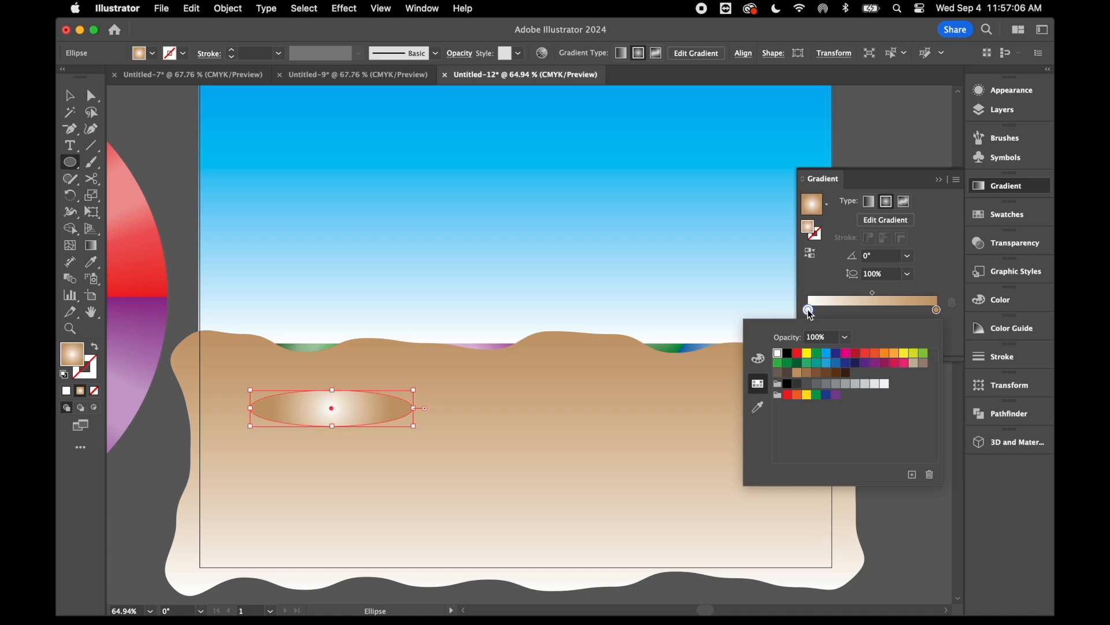
pyautogui.click(807, 372)
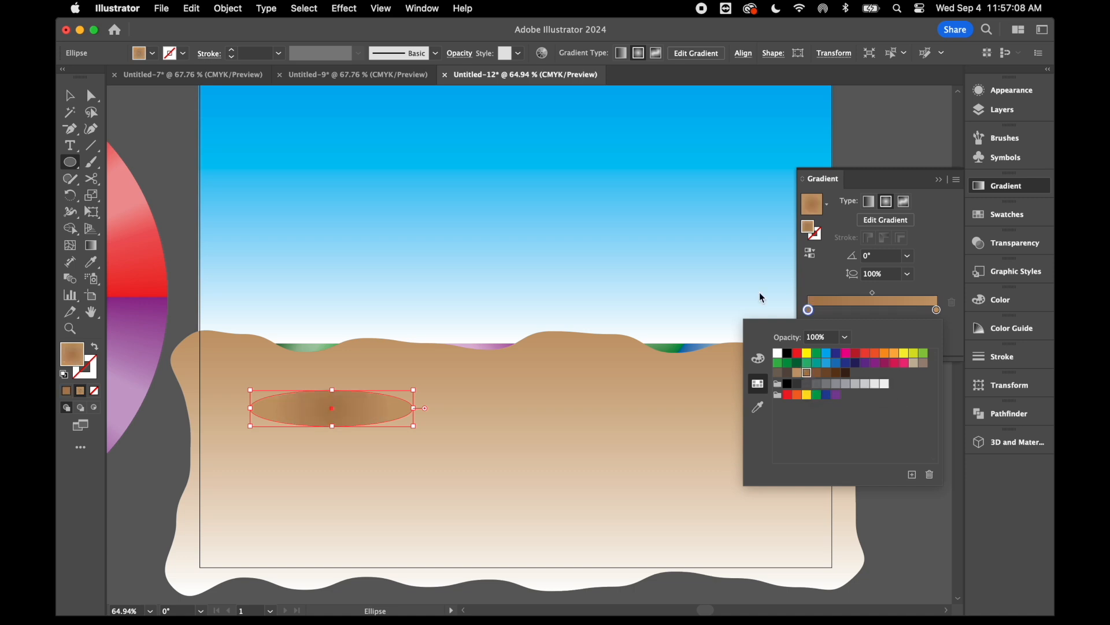
pyautogui.click(928, 270)
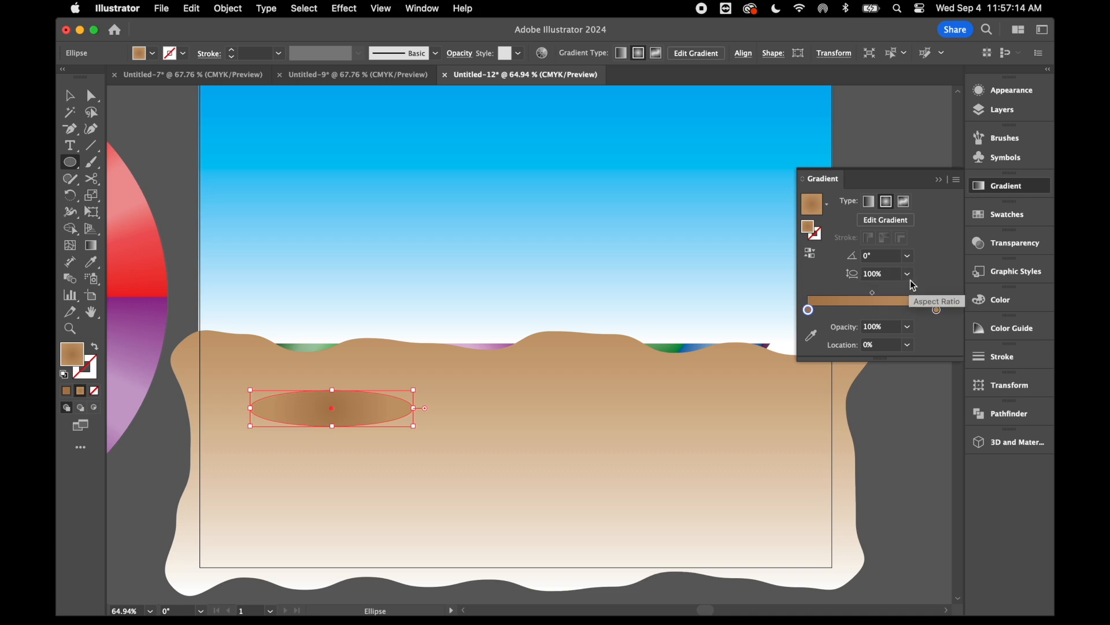
pyautogui.click(908, 275)
pyautogui.click(935, 340)
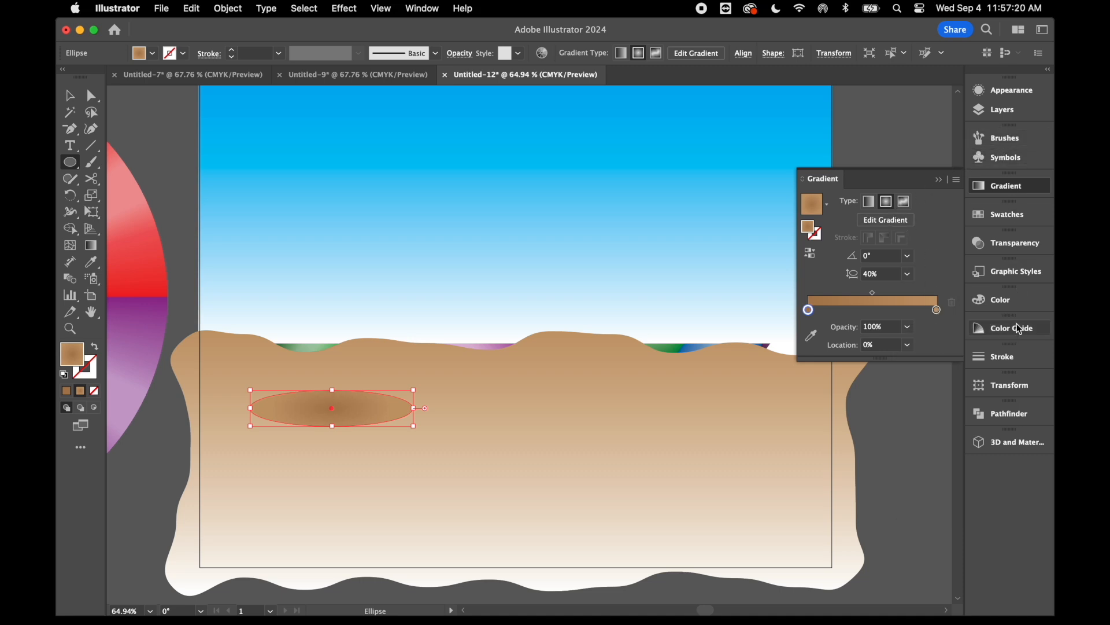
# Set the shadow ellipse's blending mode to Multiply
pyautogui.click(1013, 248)
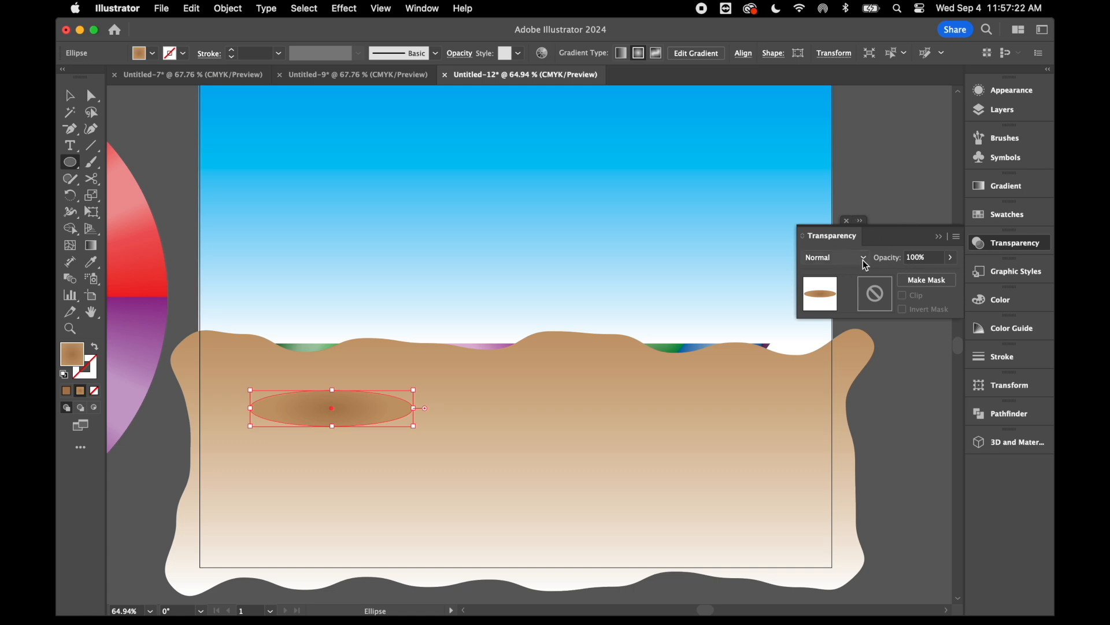
pyautogui.click(423, 8)
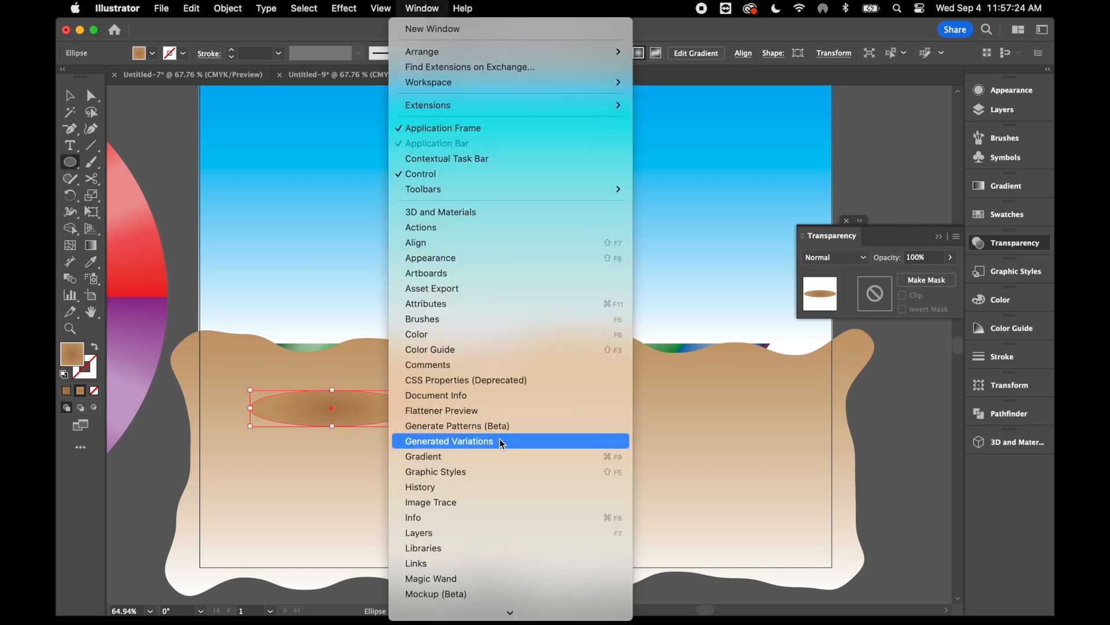
pyautogui.scroll(-5, 461, 548)
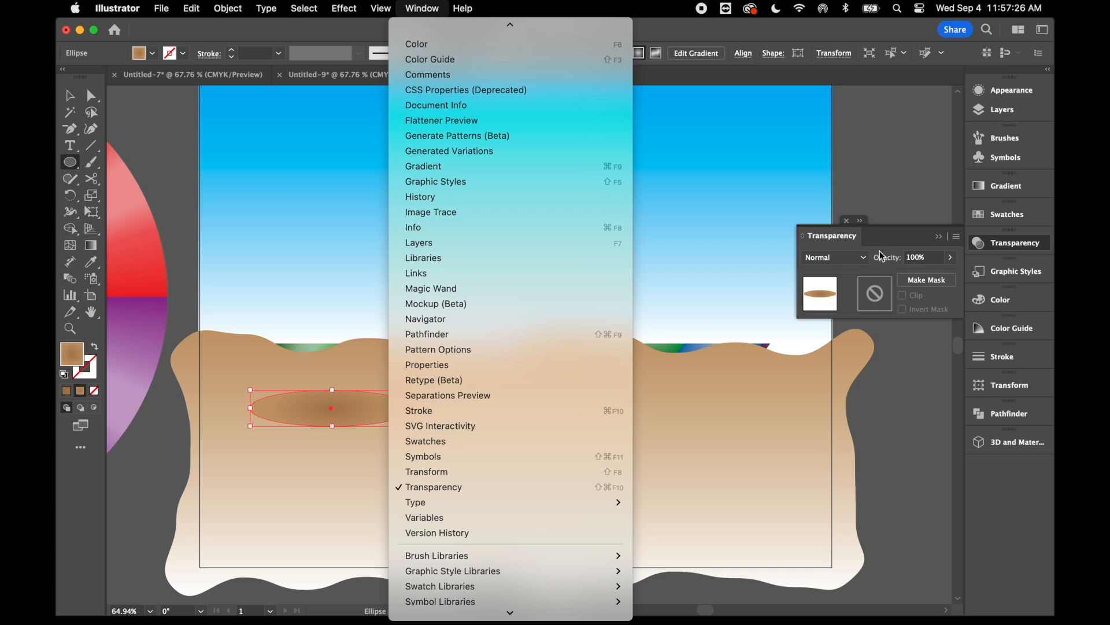
pyautogui.click(853, 292)
pyautogui.click(864, 258)
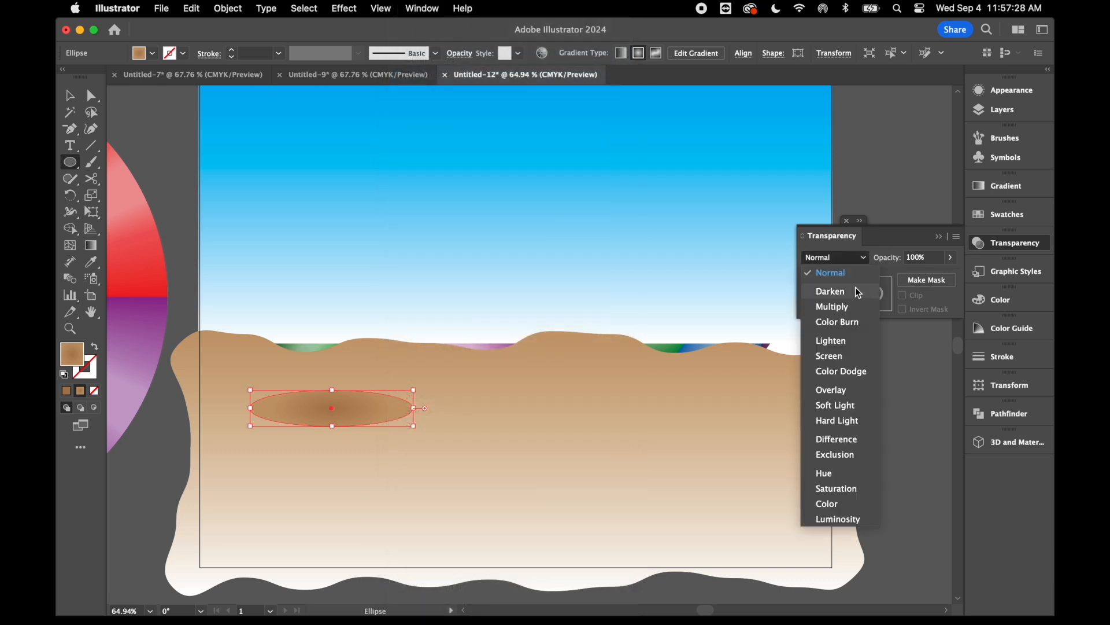
pyautogui.click(848, 306)
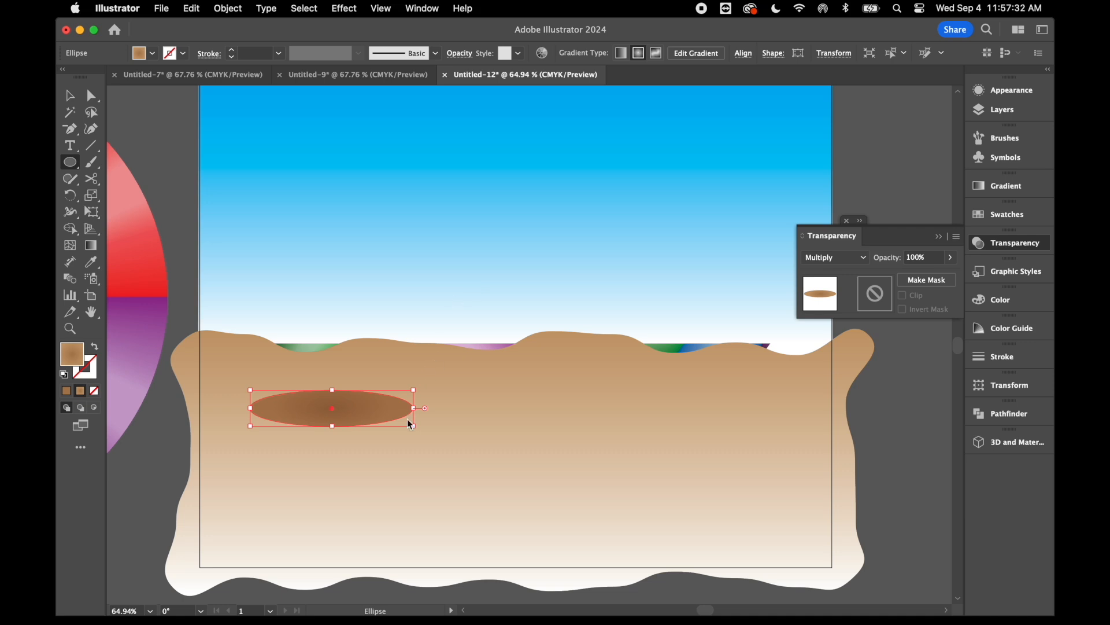
# Duplicate the shadow ellipse onto the right part of the sand at about the same height
pyautogui.moveTo(410, 425); pyautogui.dragTo(608, 362)
pyautogui.click(70, 112)
pyautogui.click(69, 95)
pyautogui.moveTo(560, 359); pyautogui.dragTo(683, 415)
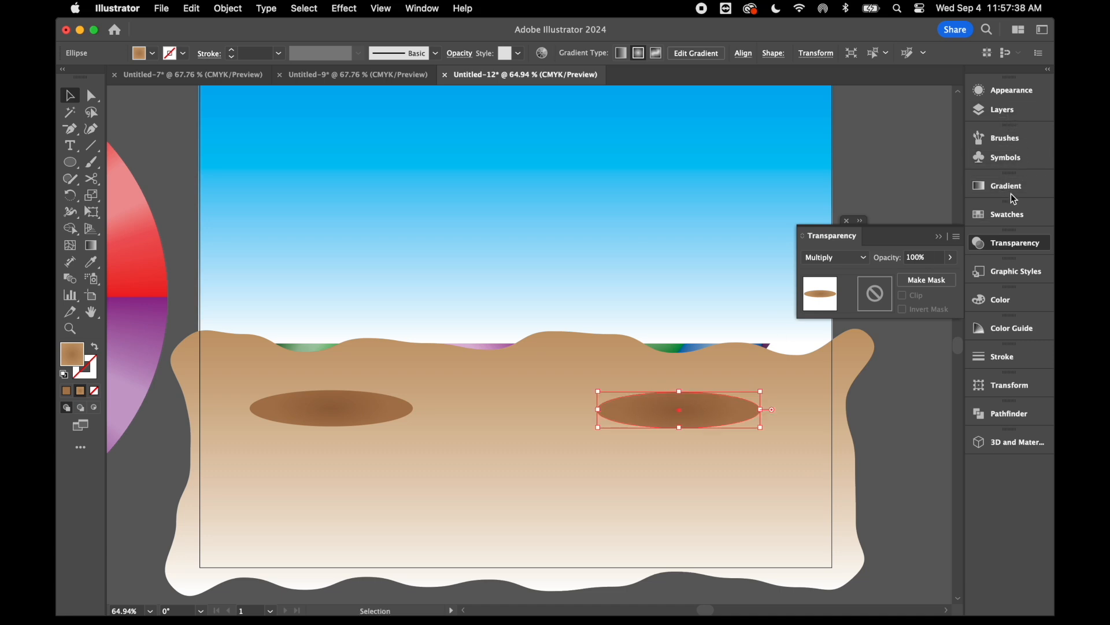
# Move Layer 2 with the scenery below Layer 1 and lock Layer 1
pyautogui.click(1008, 115)
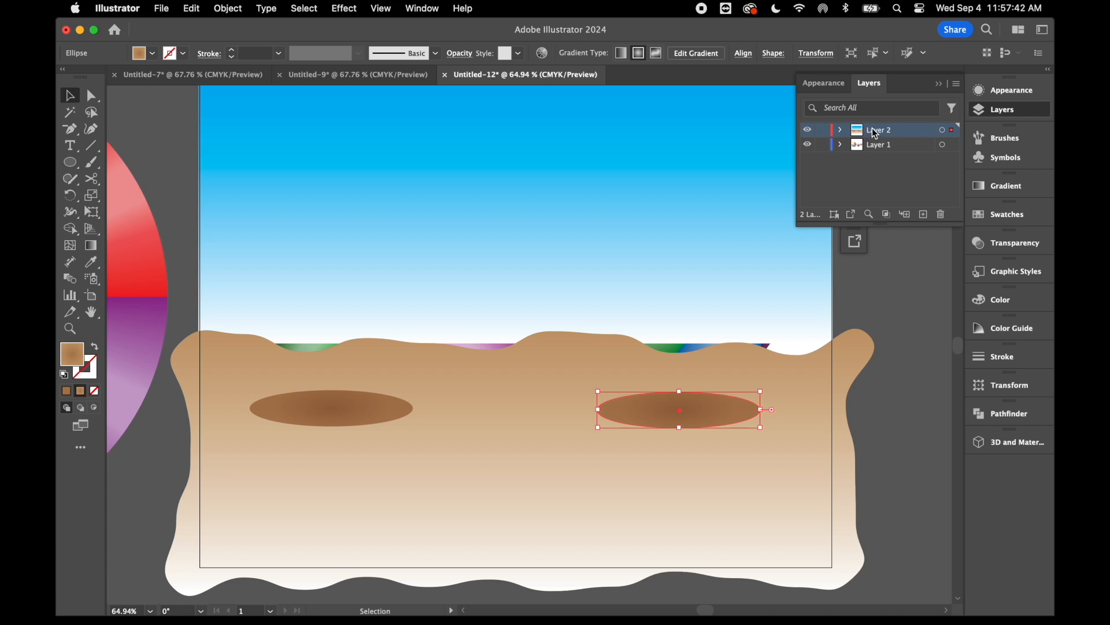
pyautogui.moveTo(903, 133); pyautogui.dragTo(855, 175)
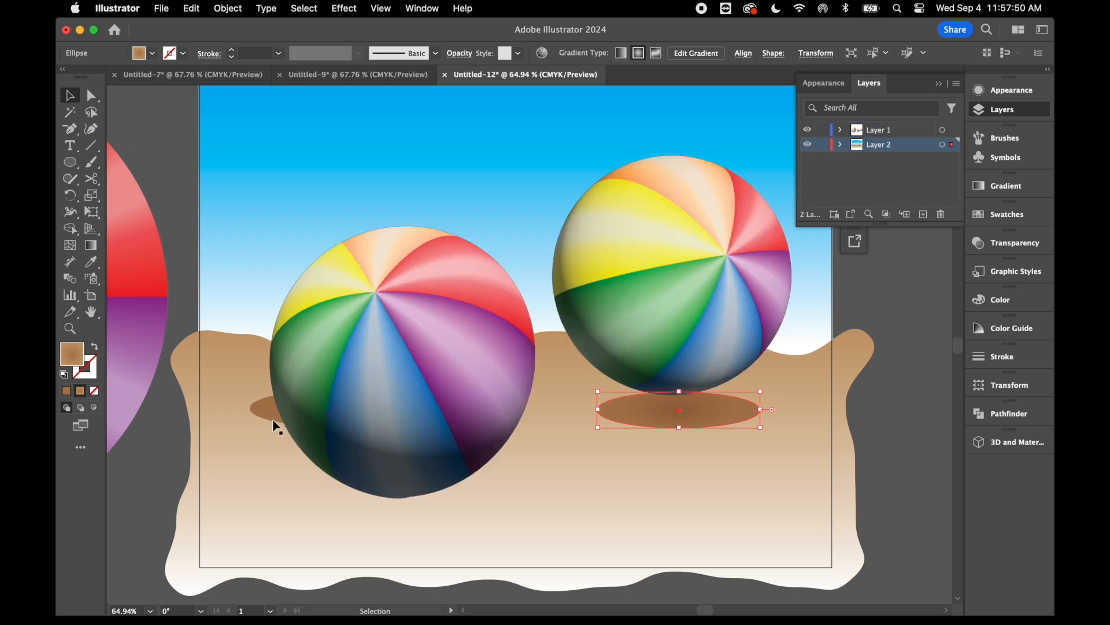
pyautogui.click(822, 131)
# Enlarge both shadow ellipses to roughly the width of the balls and place each one under its ball
pyautogui.moveTo(695, 414); pyautogui.dragTo(830, 398)
pyautogui.moveTo(743, 401); pyautogui.dragTo(718, 399)
pyautogui.moveTo(278, 425); pyautogui.dragTo(296, 511)
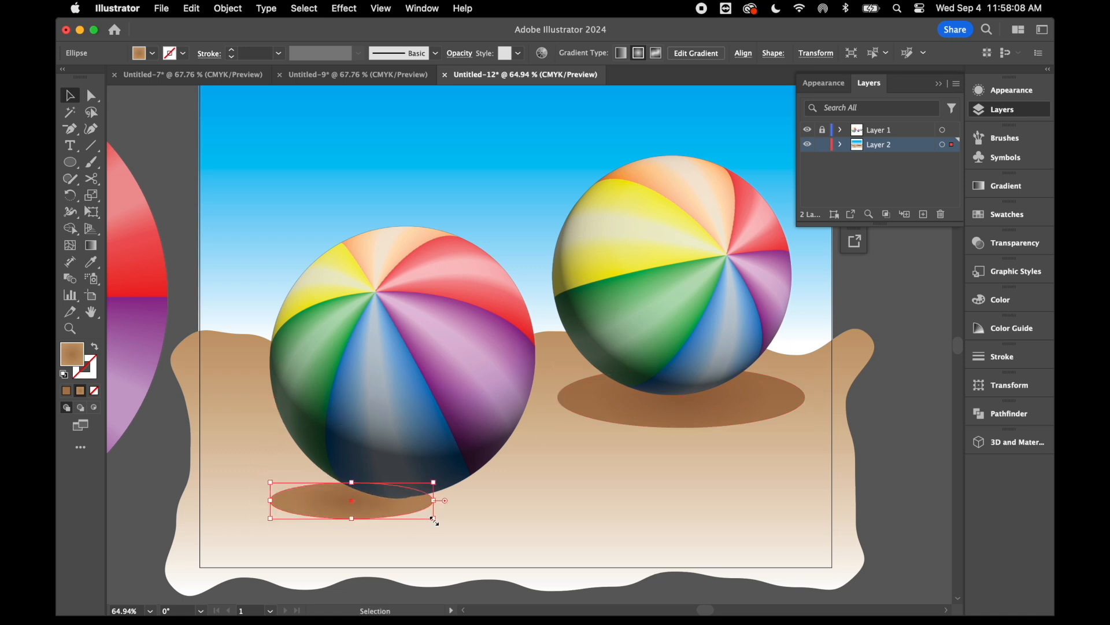
pyautogui.moveTo(434, 518); pyautogui.dragTo(539, 526)
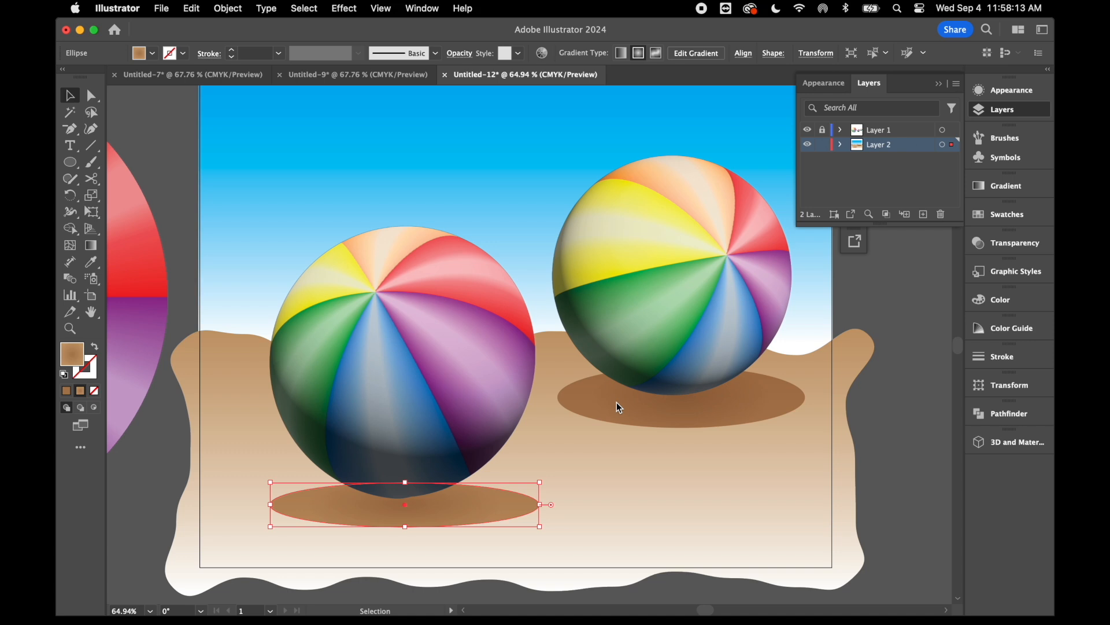
pyautogui.press('super+z')
pyautogui.moveTo(503, 513); pyautogui.dragTo(500, 505)
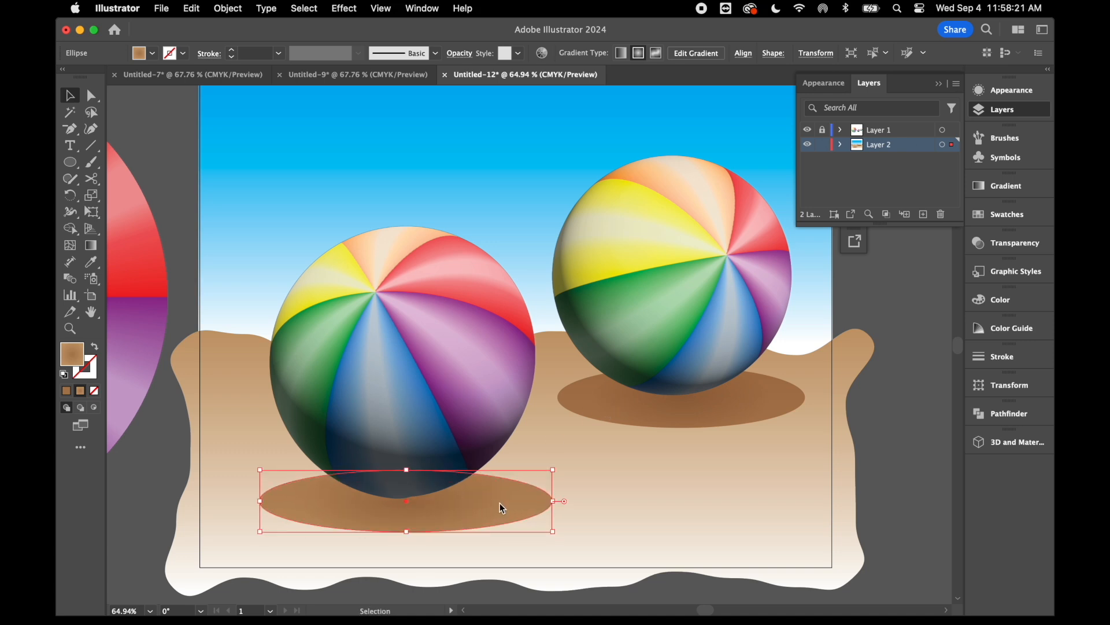
# Shift both shadows slightly left beneath their balls and preview the finished scene in full screen
pyautogui.click(696, 421)
pyautogui.press('super+z')
pyautogui.moveTo(524, 498); pyautogui.dragTo(501, 492)
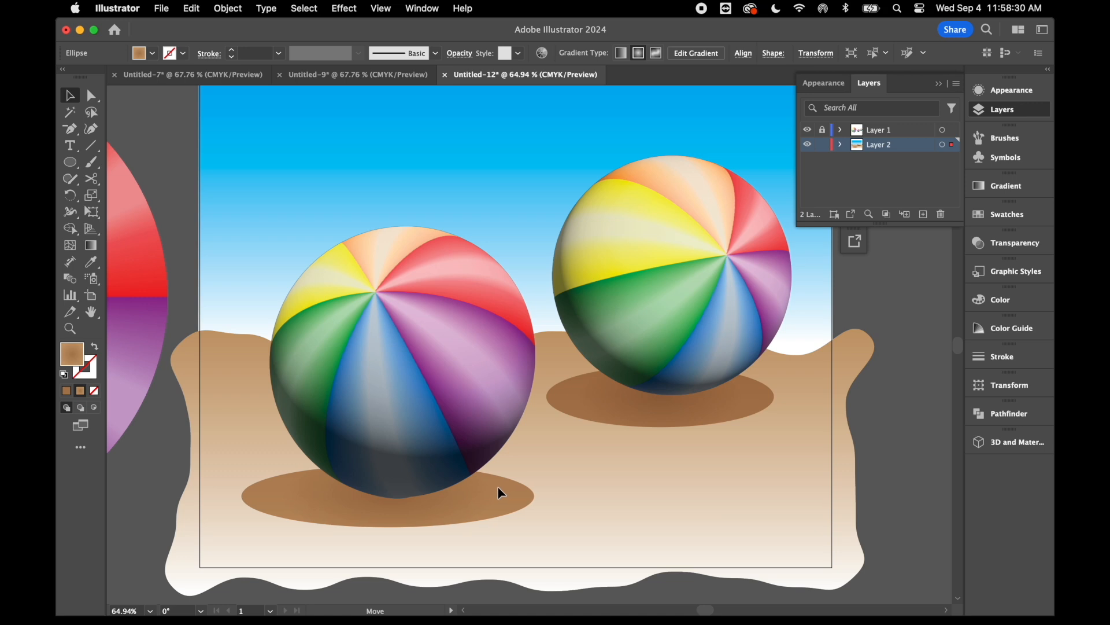
pyautogui.hotkey('shift', 'f')
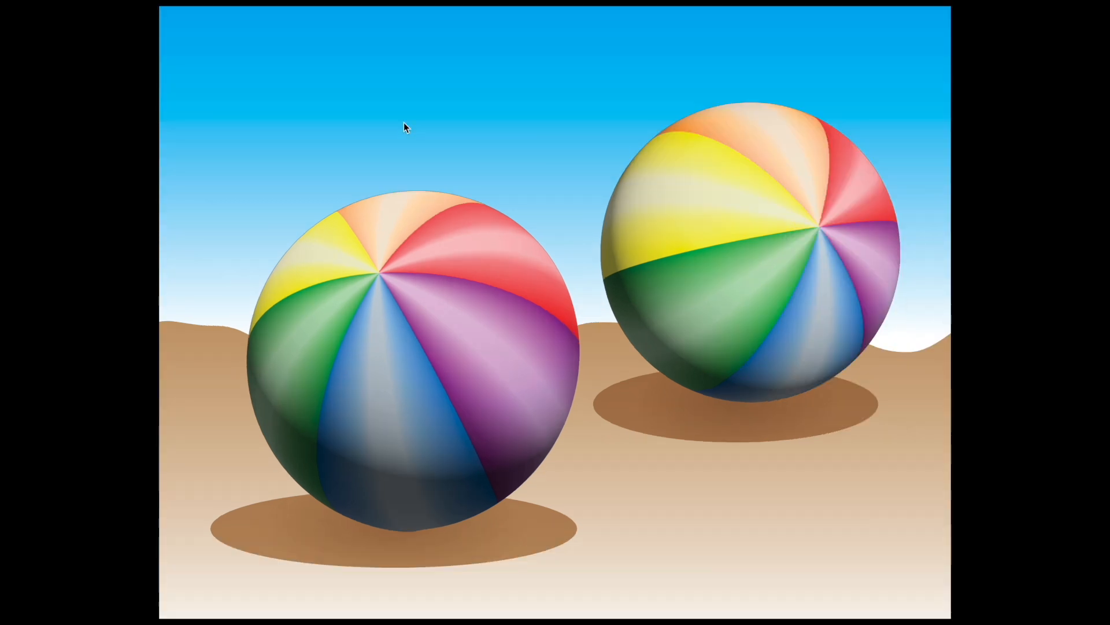